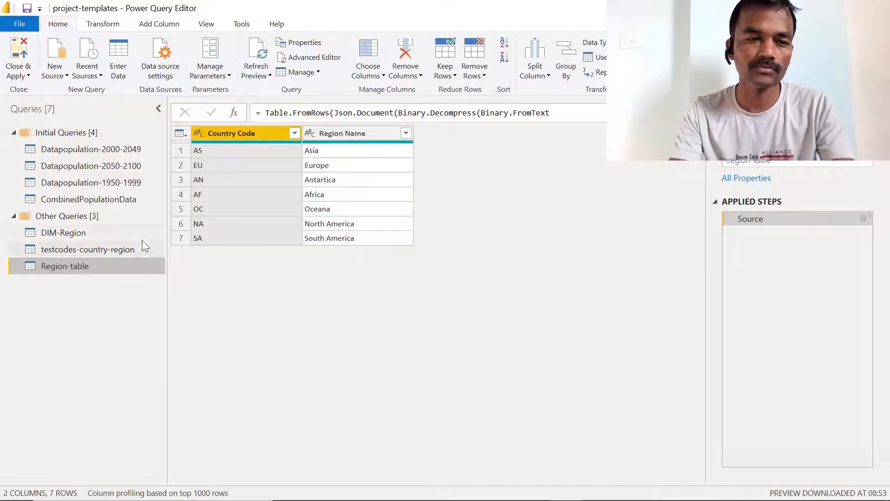
# Step: Switch to the Merge Query workbook in Excel and examine the Query 1 and Query 2 tables on the Data sheet
pyautogui.click(119, 235)
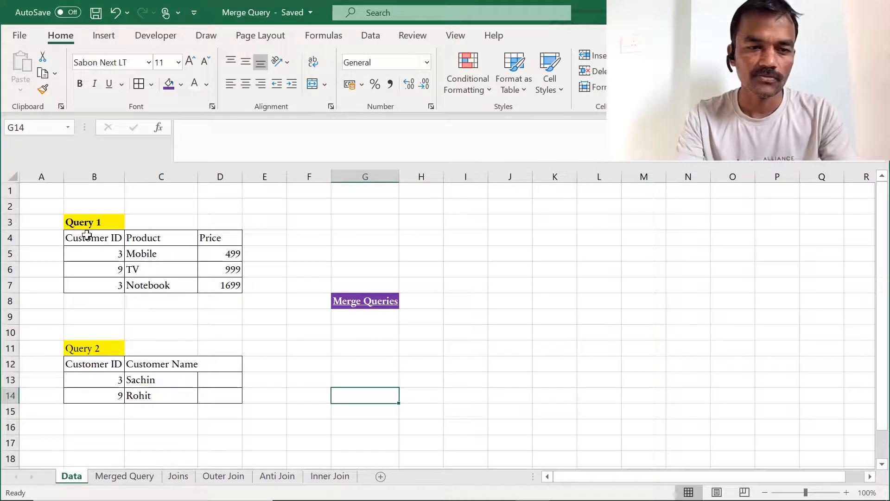
pyautogui.moveTo(86, 237); pyautogui.dragTo(242, 284)
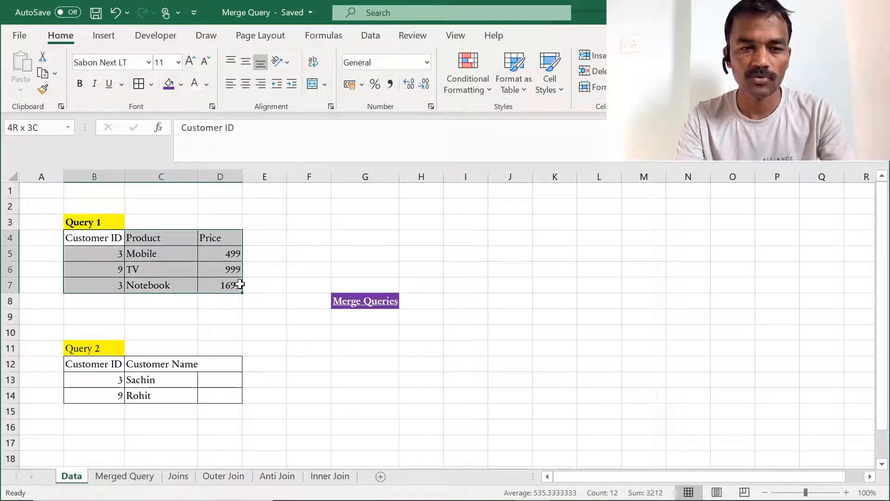
pyautogui.click(116, 369)
pyautogui.moveTo(116, 369); pyautogui.dragTo(207, 389)
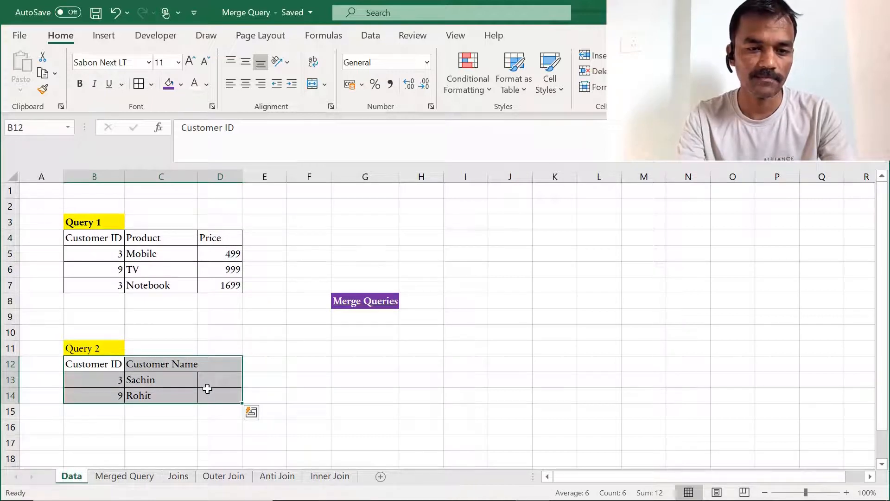
pyautogui.click(269, 346)
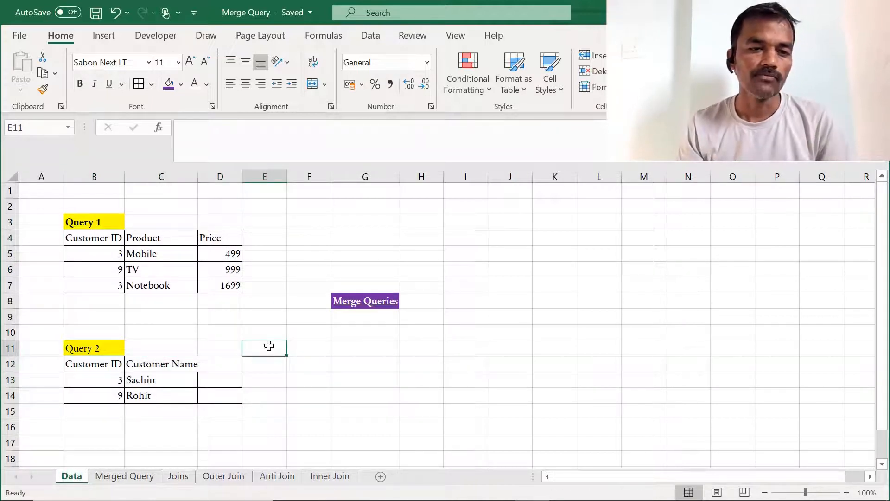
# Step: Follow the Merge Queries link and examine the Query 1 + Query 2 table alongside the Customer ID values of Query 1
pyautogui.click(344, 301)
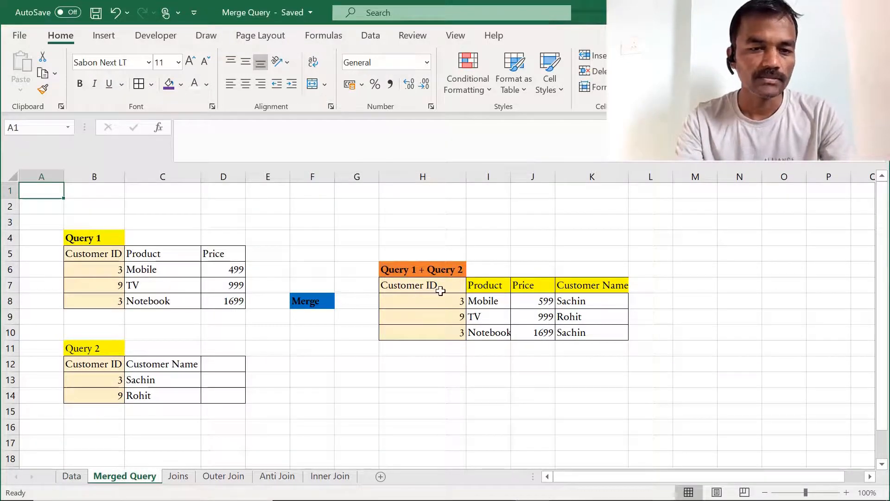
pyautogui.moveTo(451, 288); pyautogui.dragTo(570, 333)
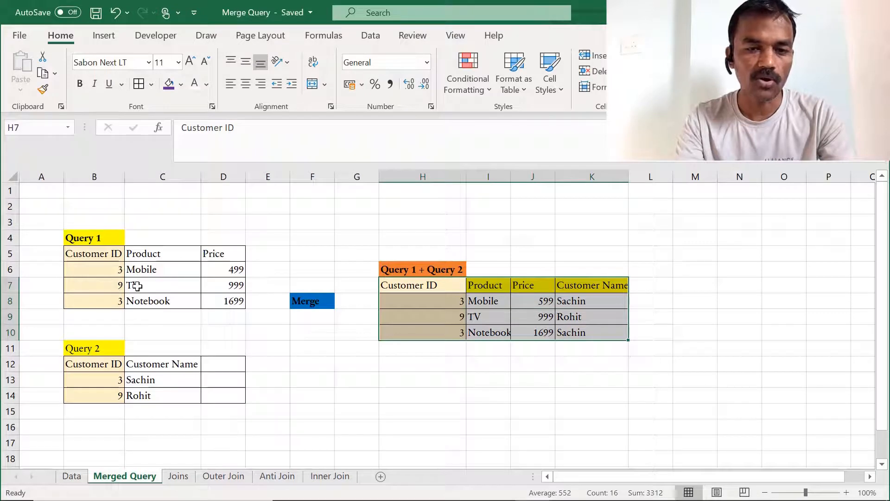
pyautogui.click(103, 256)
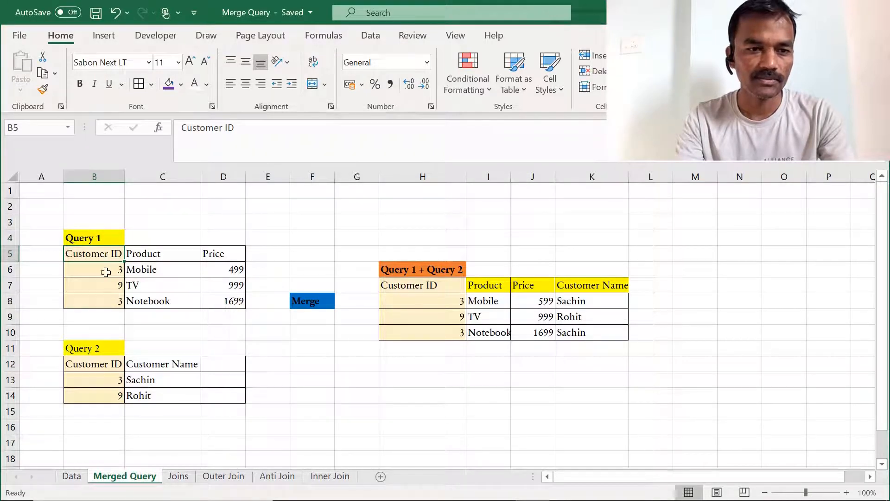
pyautogui.click(106, 274)
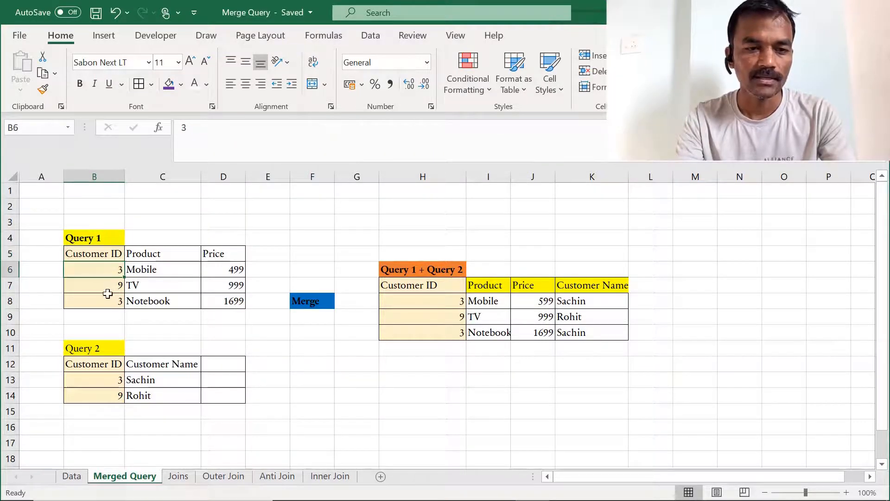
pyautogui.click(108, 295)
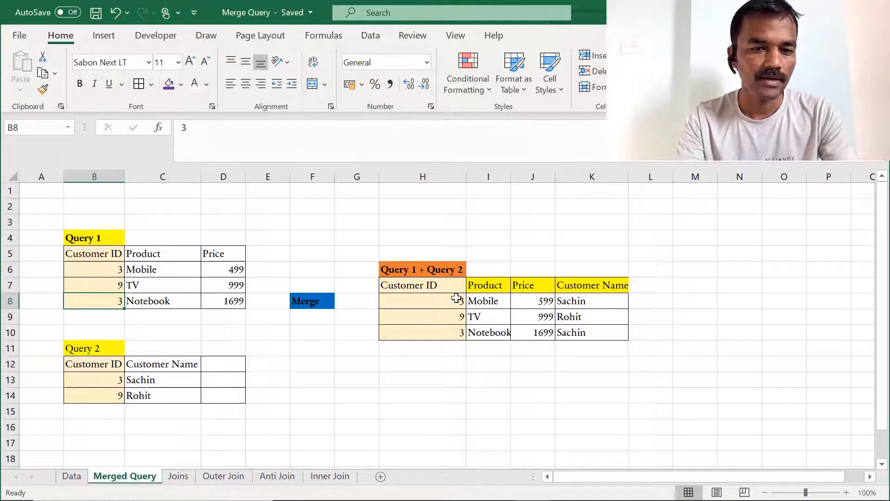
pyautogui.click(447, 302)
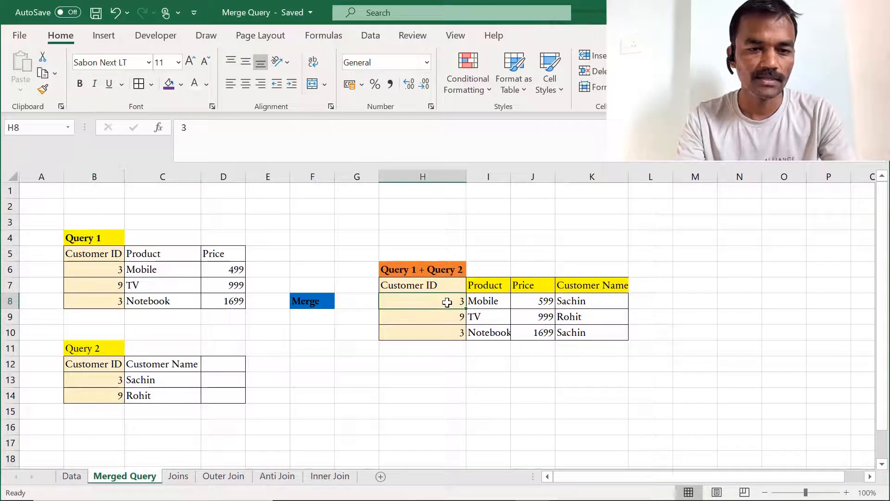
pyautogui.click(484, 301)
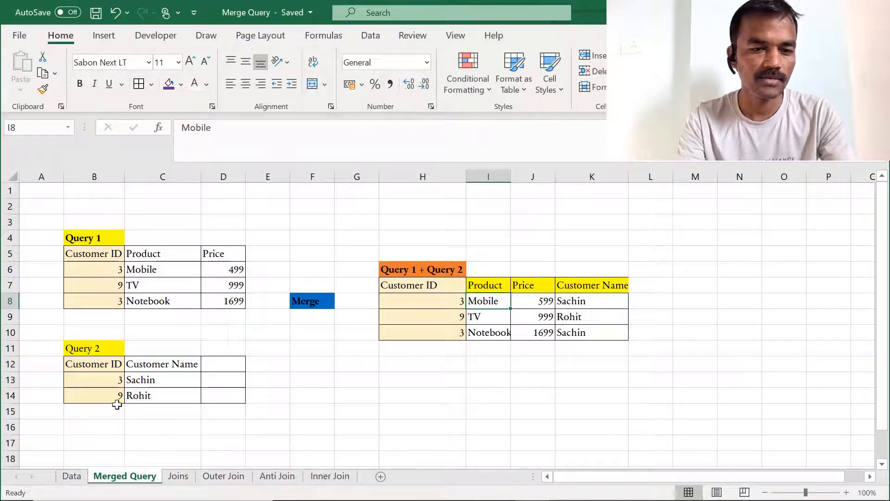
# Step: Trace how matching Customer IDs in Query 1 and Query 2 bring the customer names into the merged table, including the TV row
pyautogui.moveTo(105, 381); pyautogui.dragTo(146, 379)
pyautogui.click(148, 380)
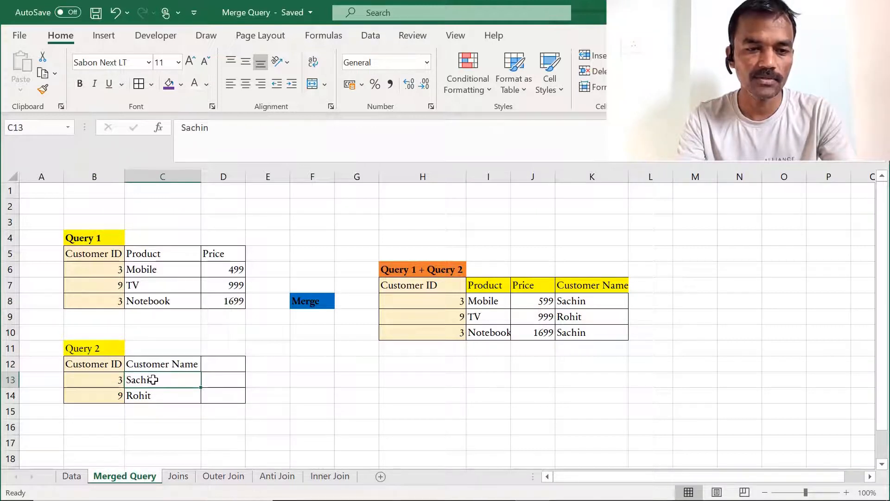
pyautogui.click(116, 269)
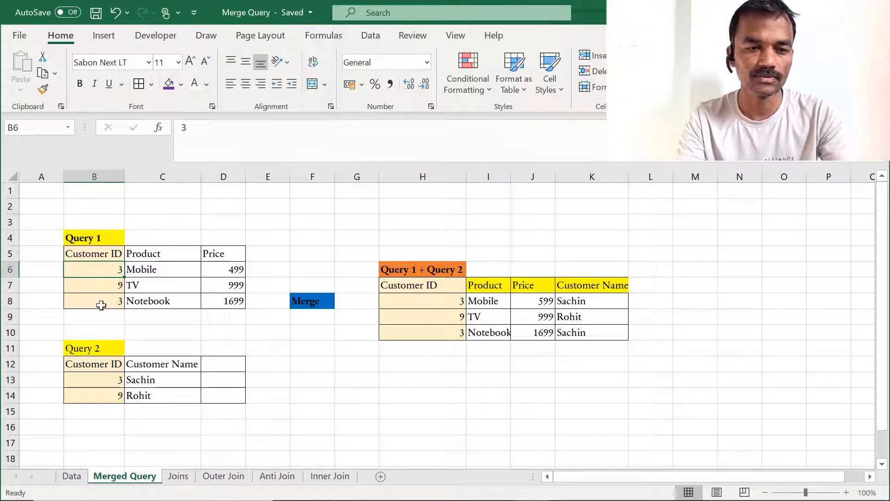
pyautogui.click(115, 288)
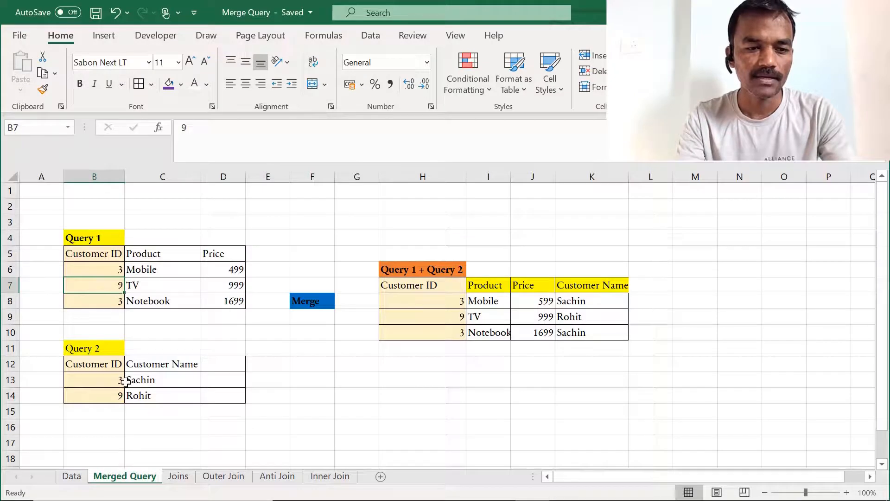
pyautogui.moveTo(451, 316); pyautogui.dragTo(591, 318)
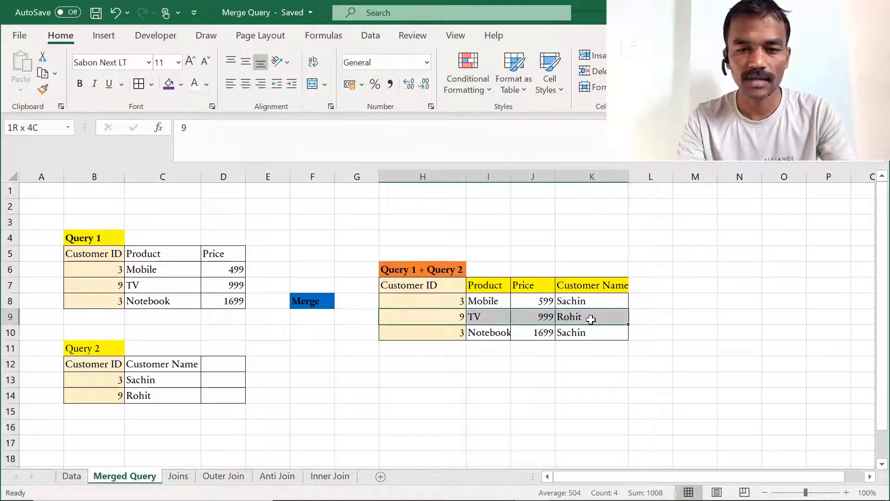
pyautogui.click(527, 360)
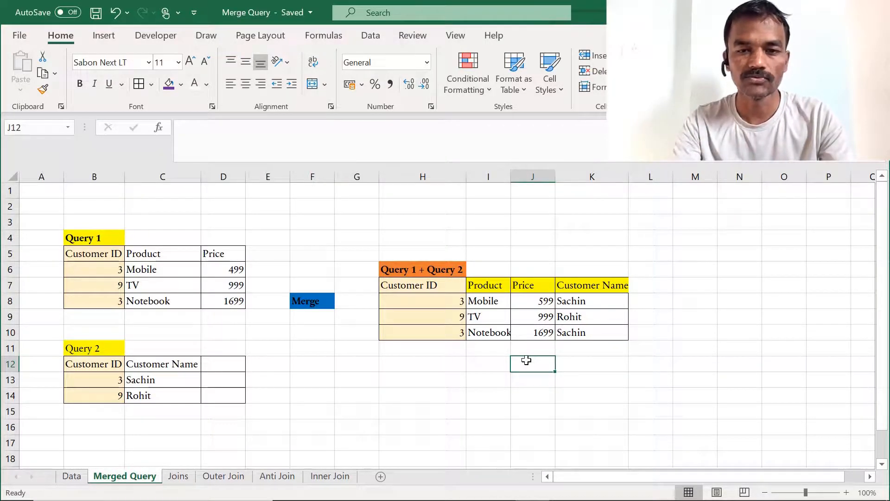
# Step: Switch to the Power Query Editor, start merging DIM-Region with Region-table, and review the available join kinds
pyautogui.hotkey('alt', 'Tab')
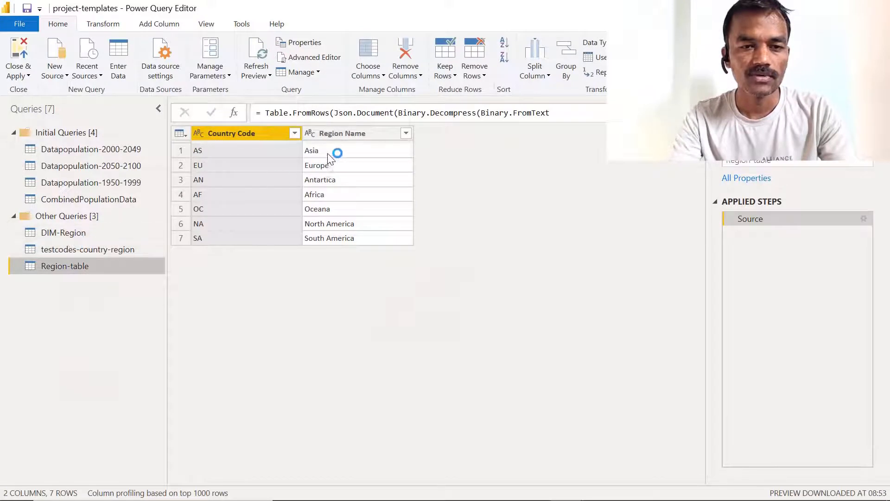
pyautogui.click(72, 232)
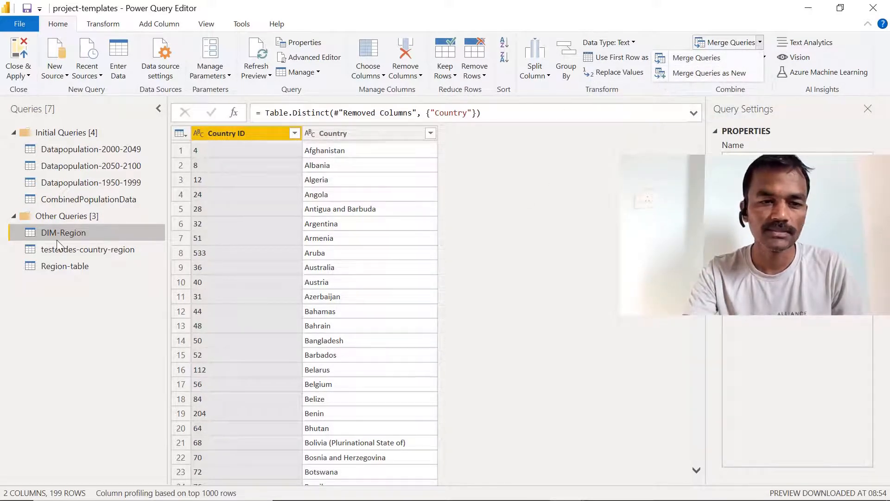
pyautogui.click(698, 59)
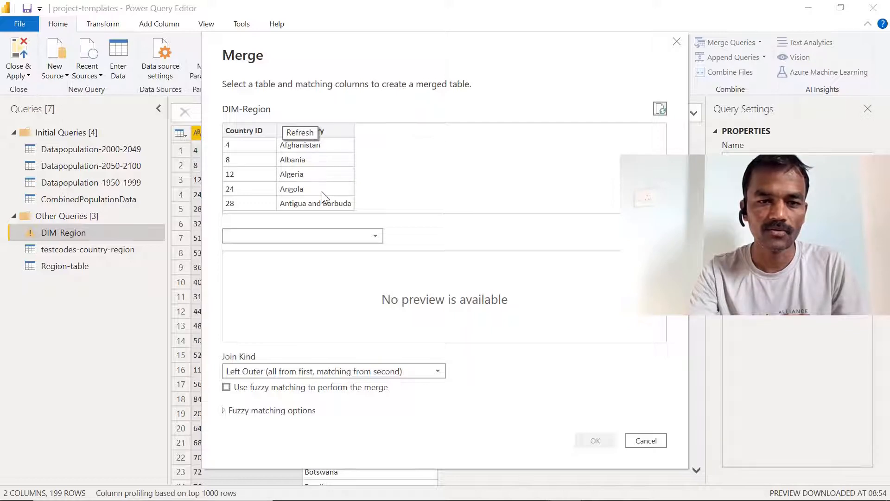
pyautogui.click(378, 235)
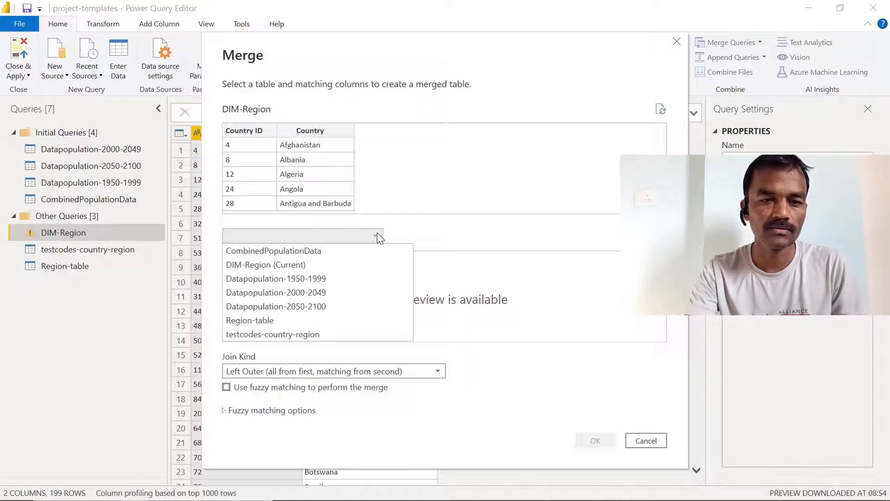
pyautogui.click(313, 323)
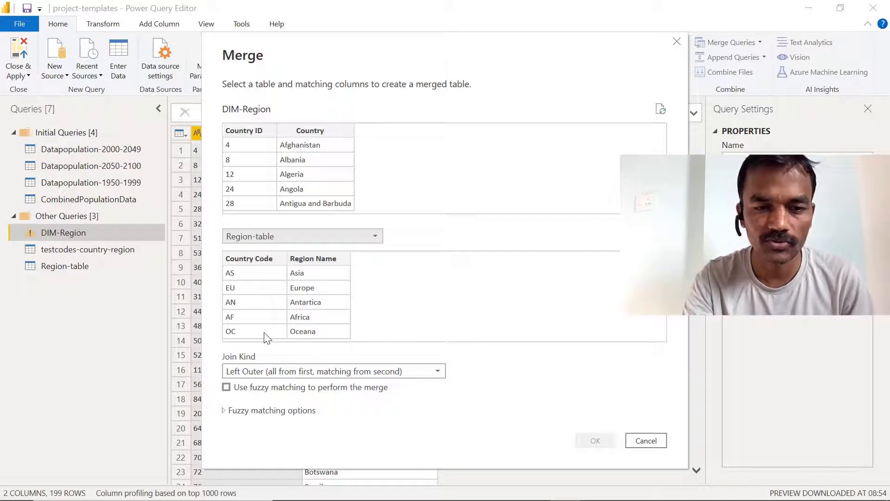
pyautogui.click(443, 371)
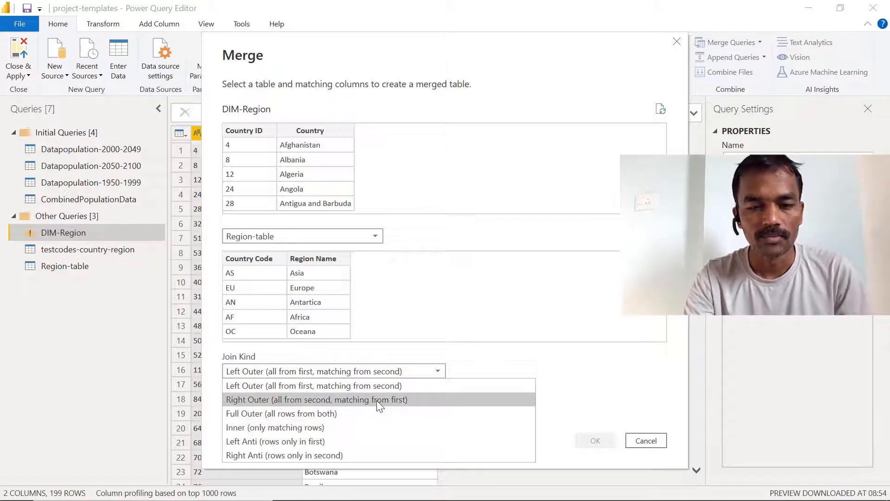
pyautogui.click(499, 354)
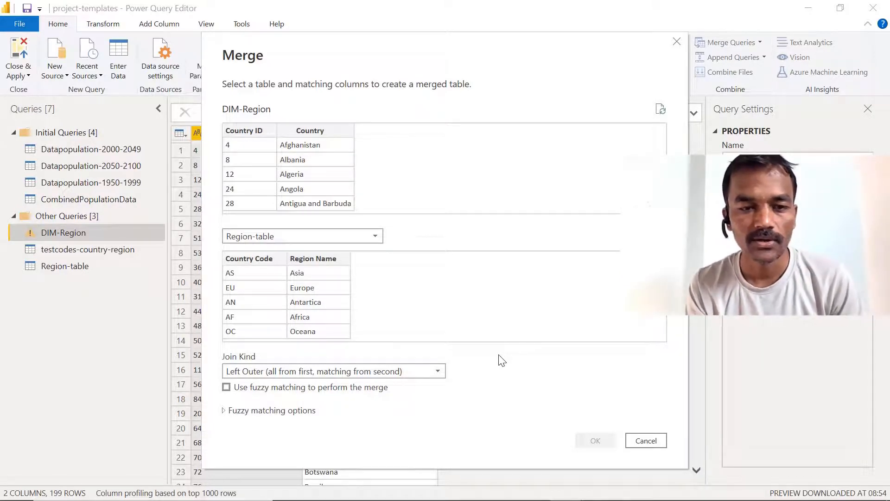
# Step: Switch to the Joins sheet in the Excel workbook and examine the Query 1 (Left Query) and Query 2 (Right Query) tables
pyautogui.hotkey('alt', 'Tab')
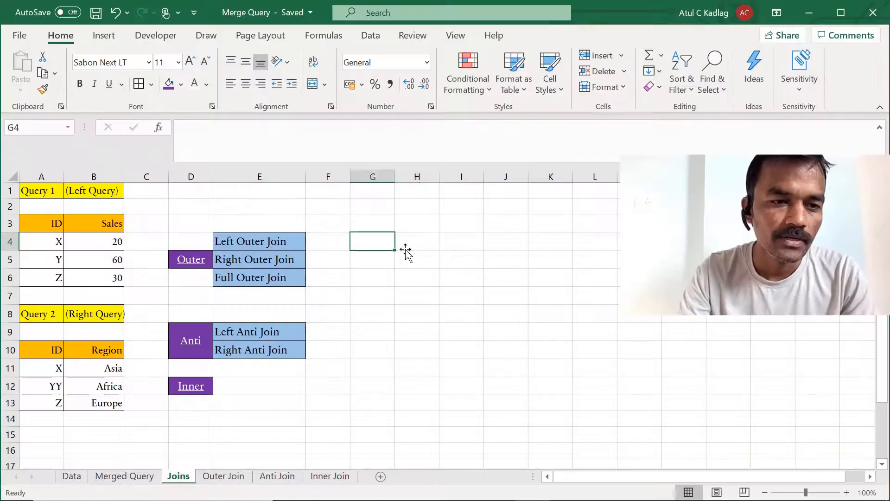
pyautogui.press('Left')
pyautogui.press('Home')
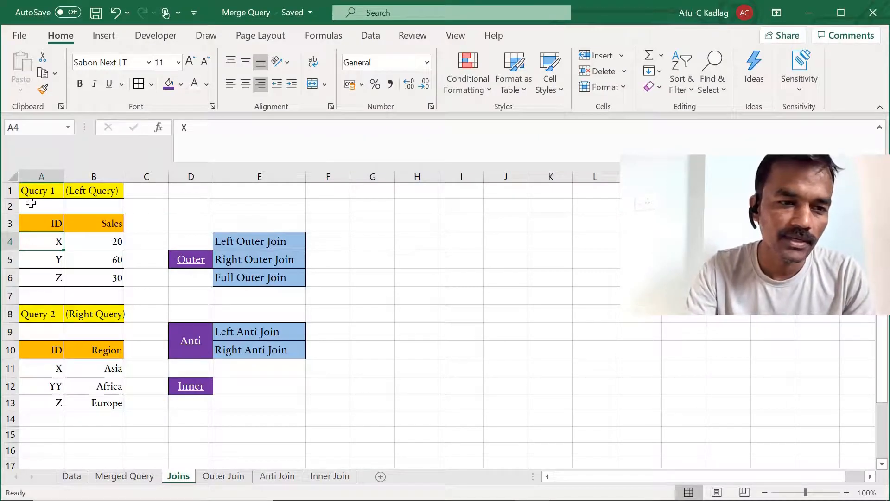
pyautogui.moveTo(28, 190); pyautogui.dragTo(102, 284)
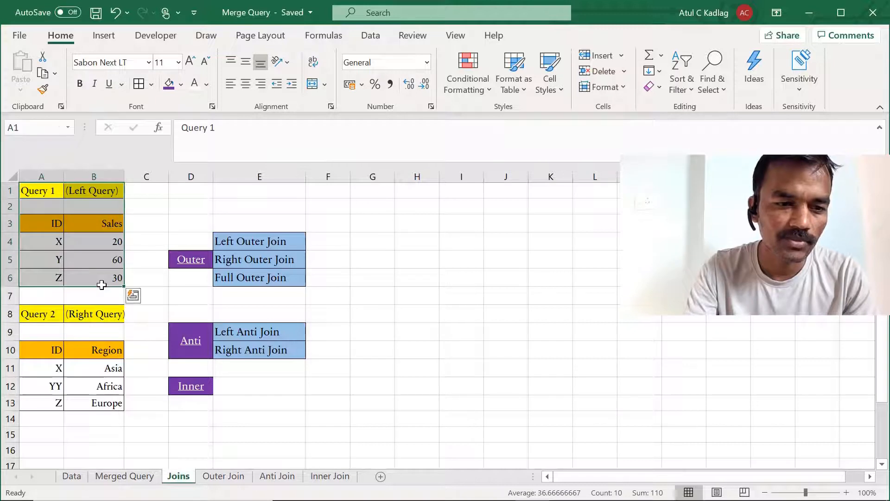
pyautogui.click(93, 320)
pyautogui.click(52, 316)
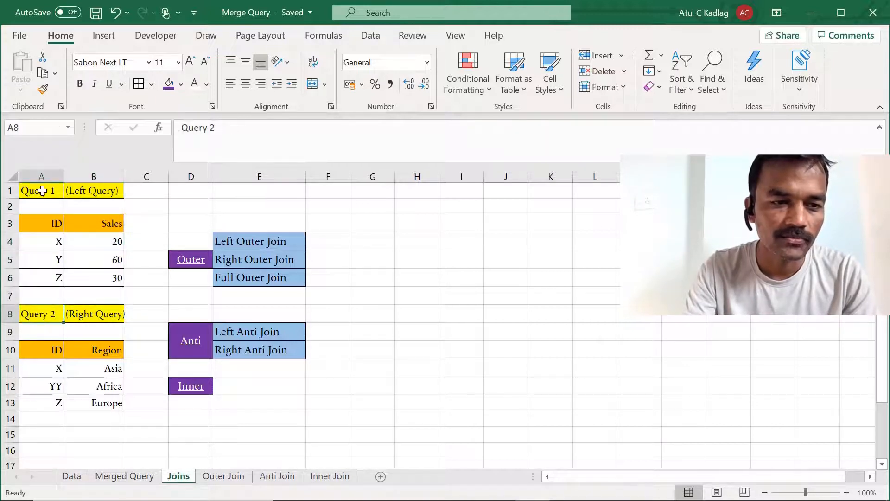
pyautogui.moveTo(42, 191); pyautogui.dragTo(102, 288)
pyautogui.moveTo(46, 314); pyautogui.dragTo(97, 392)
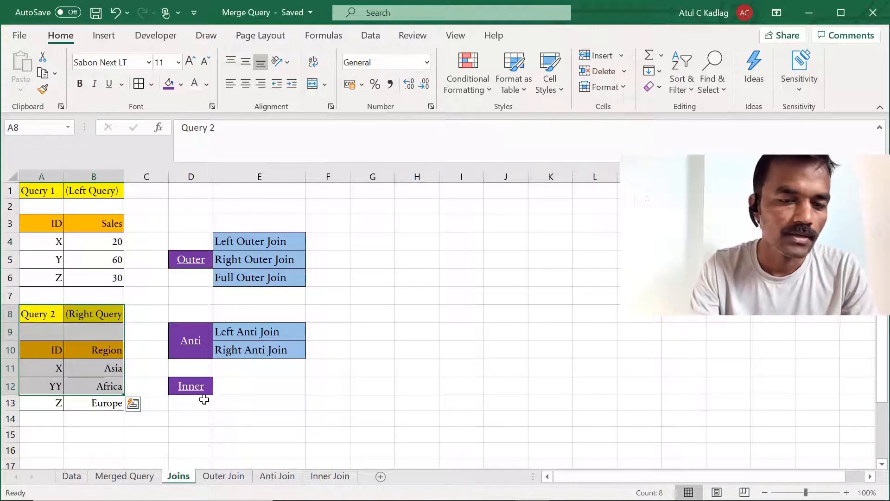
# Step: Follow the Outer link to the Outer Join sheet and review its left and right query tables
pyautogui.click(198, 262)
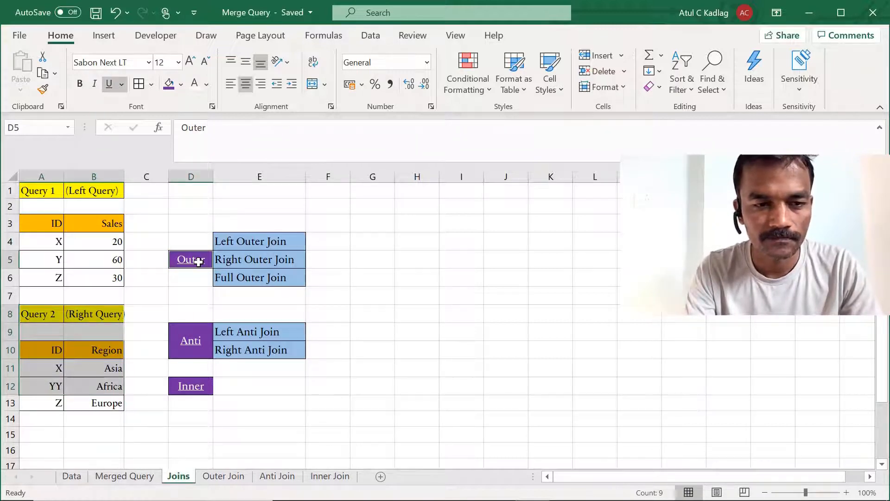
pyautogui.click(199, 260)
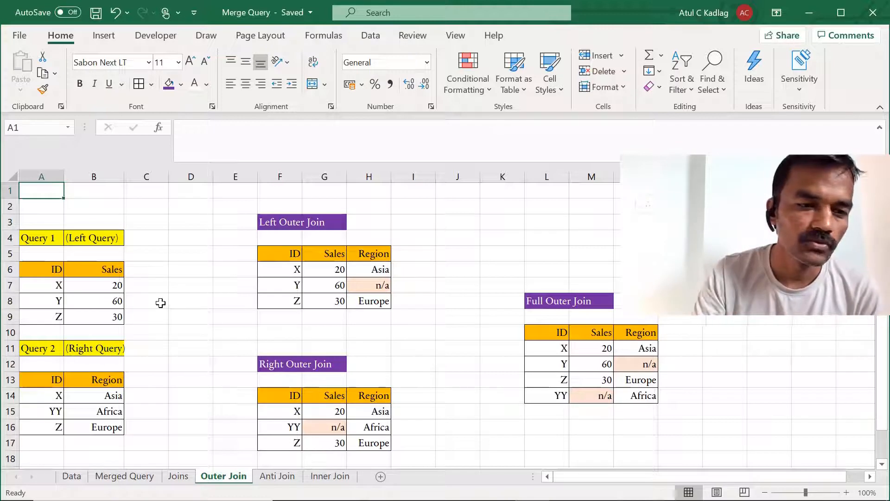
pyautogui.moveTo(27, 241); pyautogui.dragTo(114, 427)
pyautogui.click(174, 365)
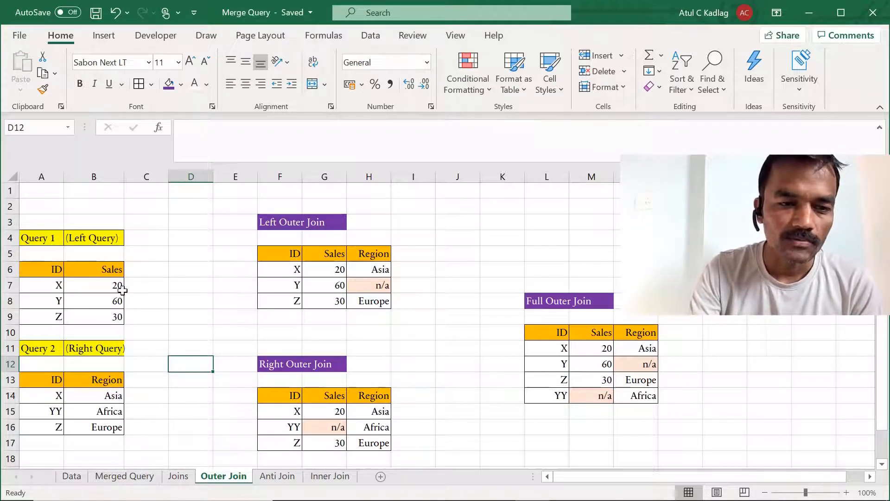
# Step: Compare the ID and Sales rows of Query 1 with the Left Outer Join result table
pyautogui.moveTo(40, 286); pyautogui.dragTo(107, 316)
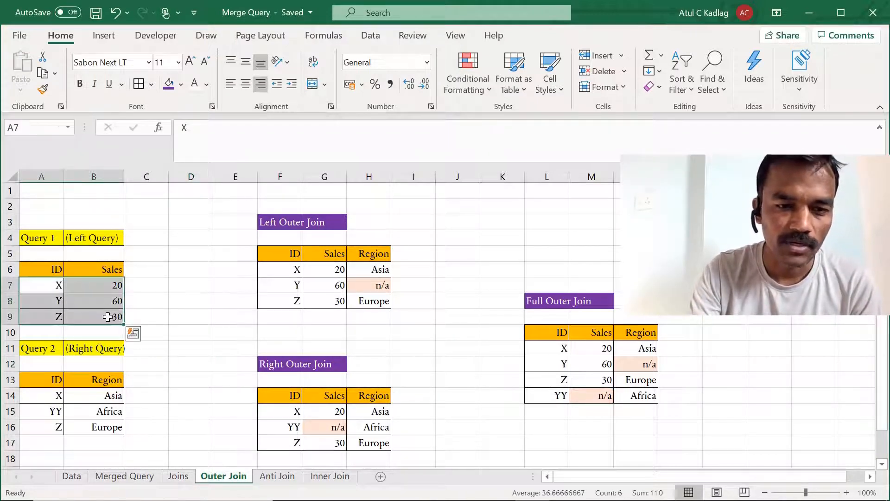
pyautogui.moveTo(281, 269); pyautogui.dragTo(320, 300)
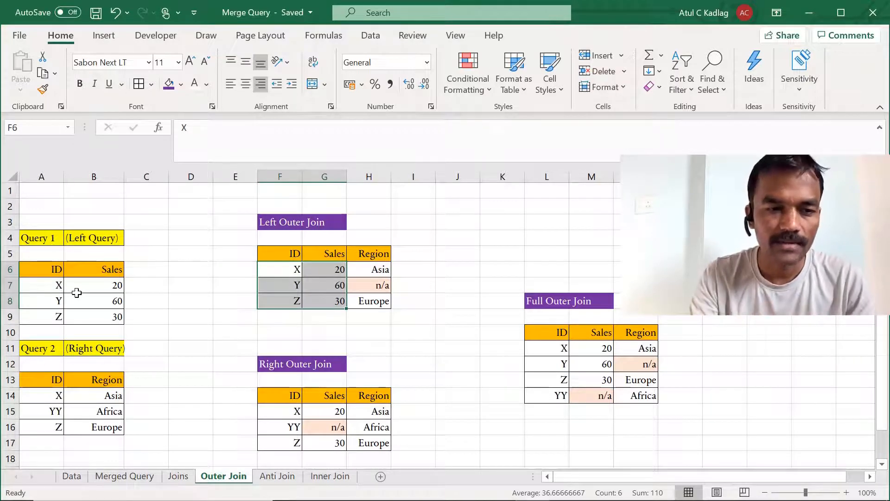
pyautogui.click(51, 290)
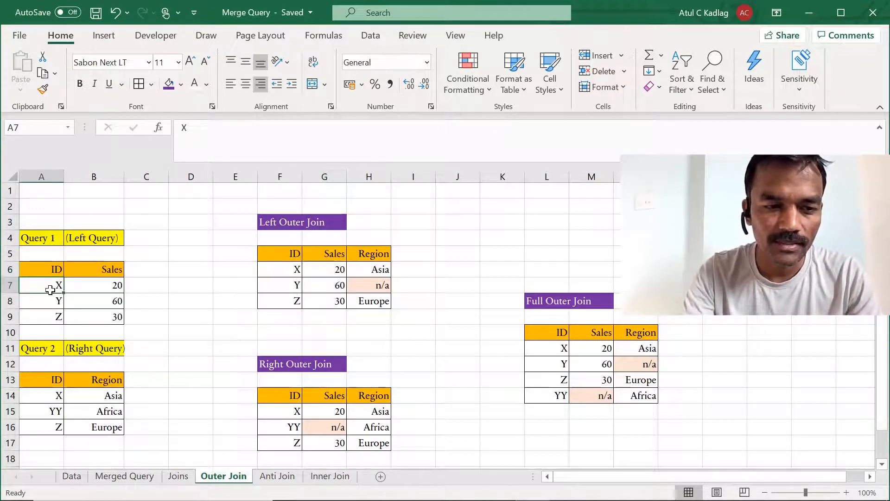
pyautogui.moveTo(50, 289); pyautogui.dragTo(53, 315)
pyautogui.moveTo(100, 291); pyautogui.dragTo(103, 315)
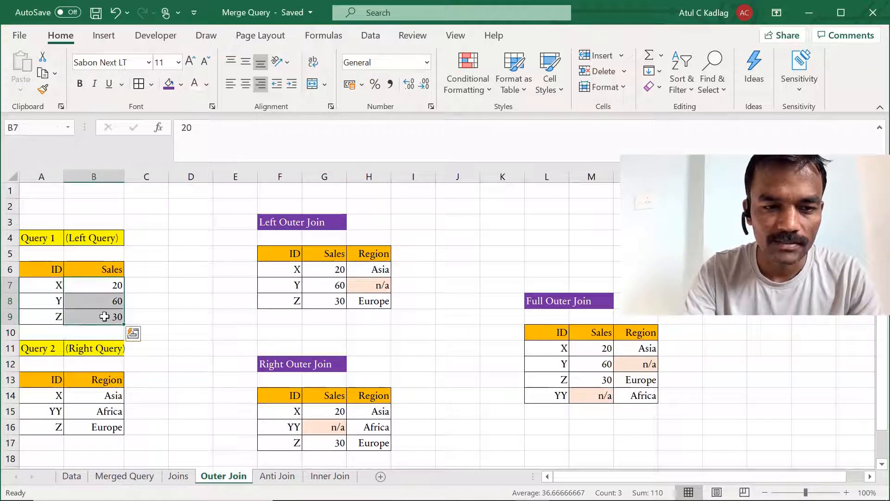
# Step: Match the ID and Sales columns of the Left Outer Join result against the same columns in Query 1
pyautogui.moveTo(292, 274); pyautogui.dragTo(291, 299)
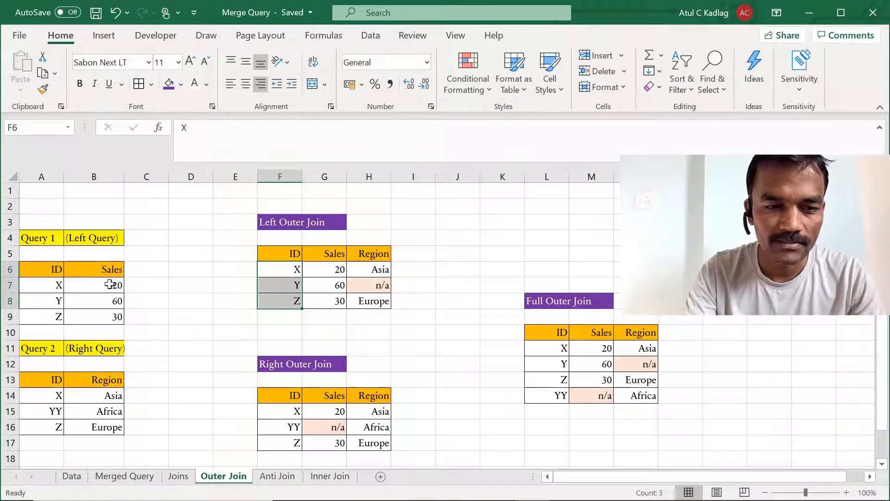
pyautogui.moveTo(113, 284); pyautogui.dragTo(112, 319)
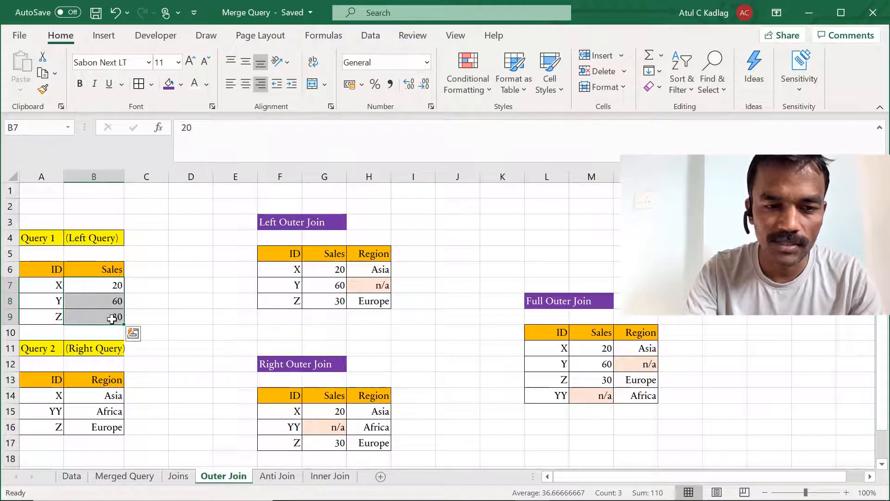
pyautogui.moveTo(333, 269); pyautogui.dragTo(334, 300)
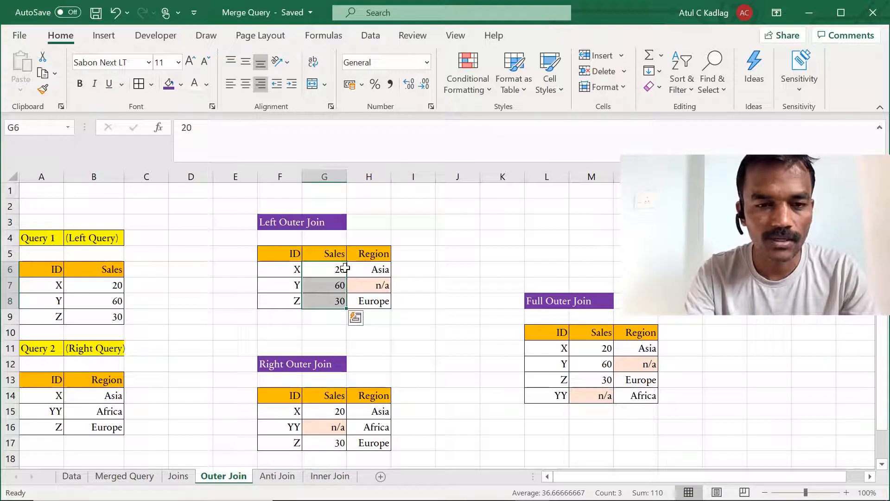
# Step: Trace the Left Outer Join's Region column back to Query 2, checking the n/a cell for ID Y against the Y and YY rows
pyautogui.moveTo(371, 254); pyautogui.dragTo(369, 302)
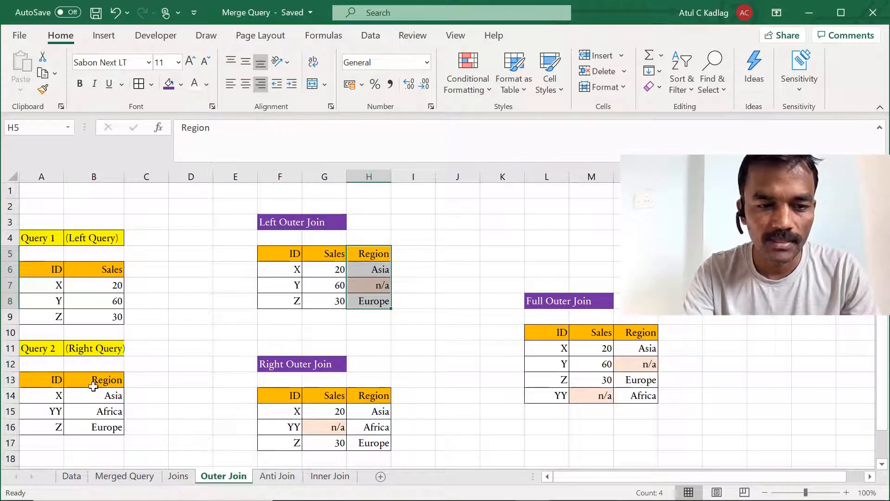
pyautogui.click(53, 395)
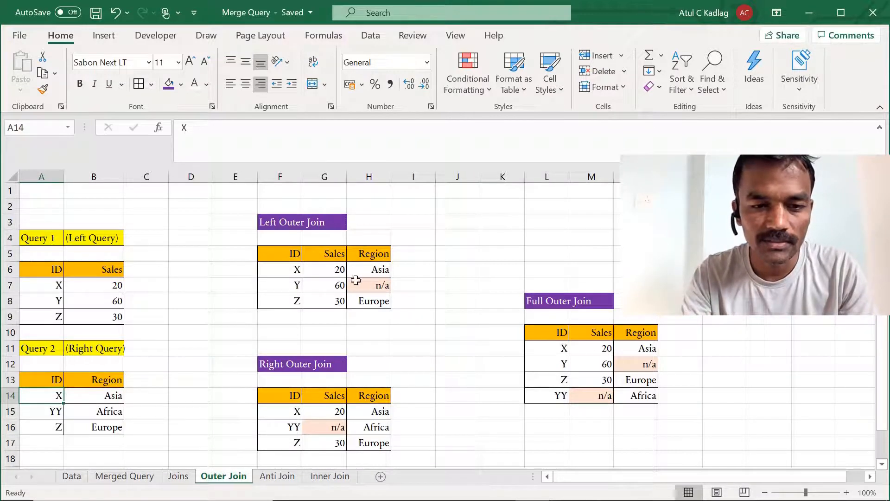
pyautogui.click(376, 284)
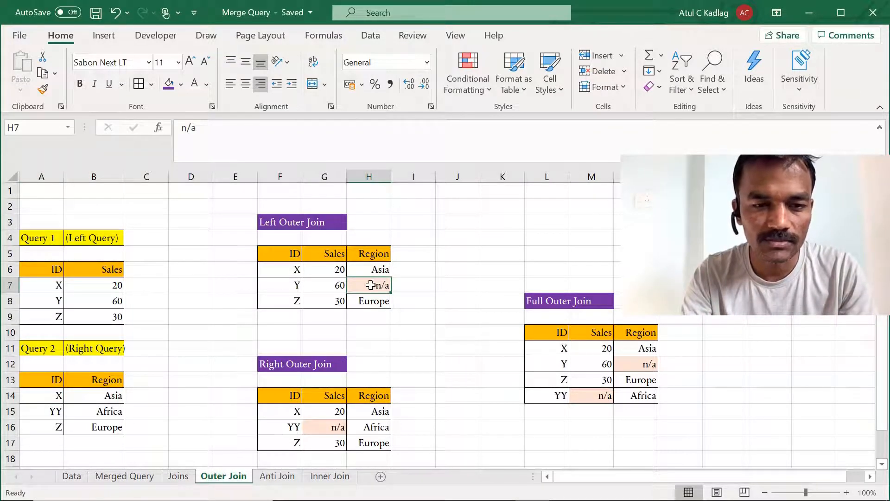
pyautogui.moveTo(51, 300); pyautogui.dragTo(87, 299)
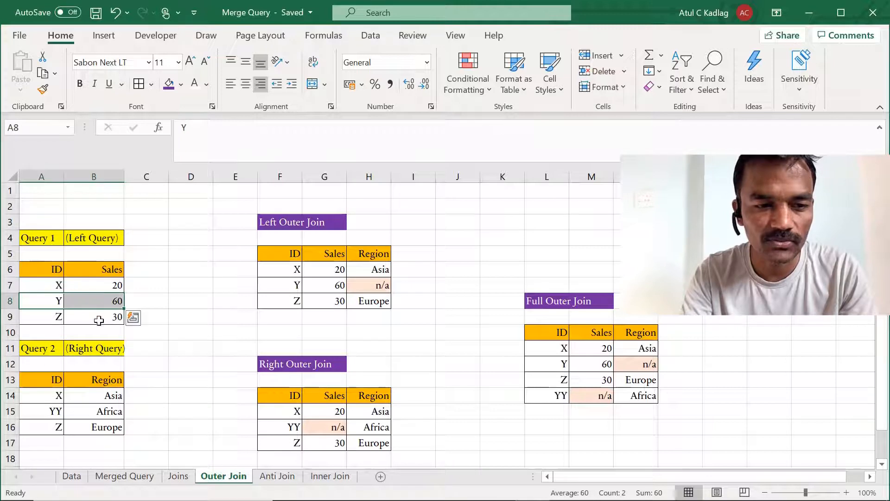
pyautogui.moveTo(43, 411); pyautogui.dragTo(91, 410)
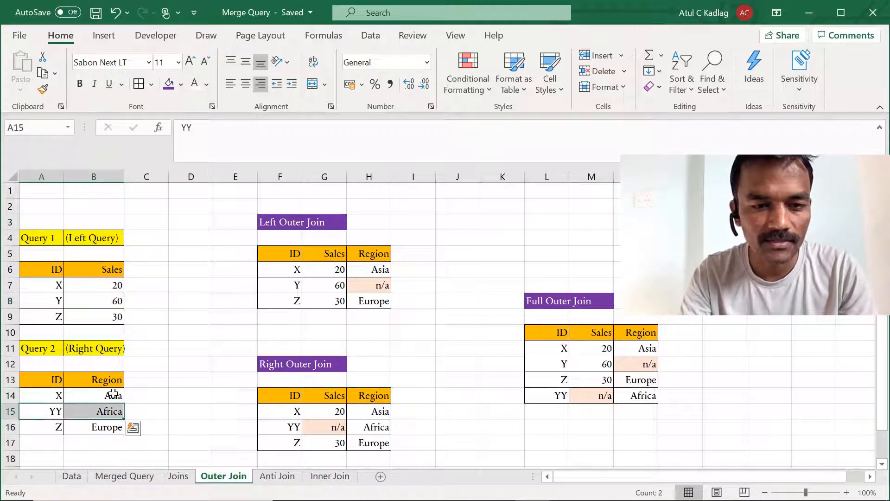
pyautogui.click(368, 279)
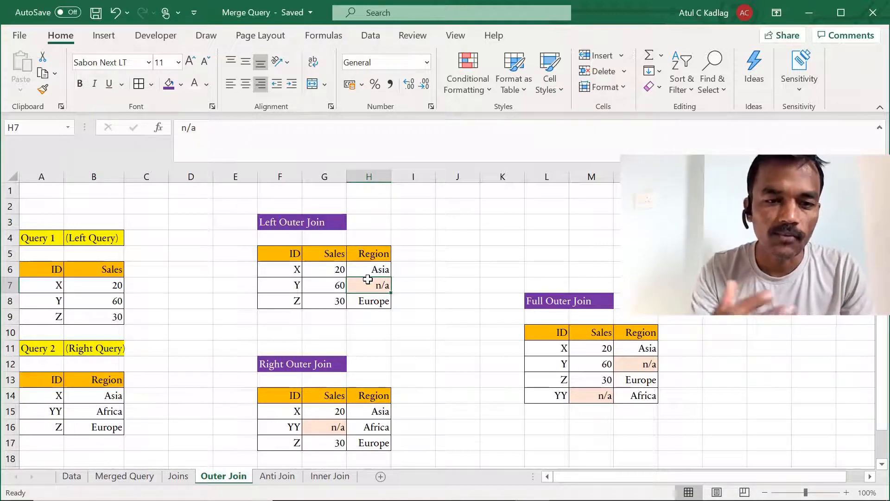
# Step: Compare the ID and Region columns of the Right Outer Join result with the rows of Query 2
pyautogui.click(287, 367)
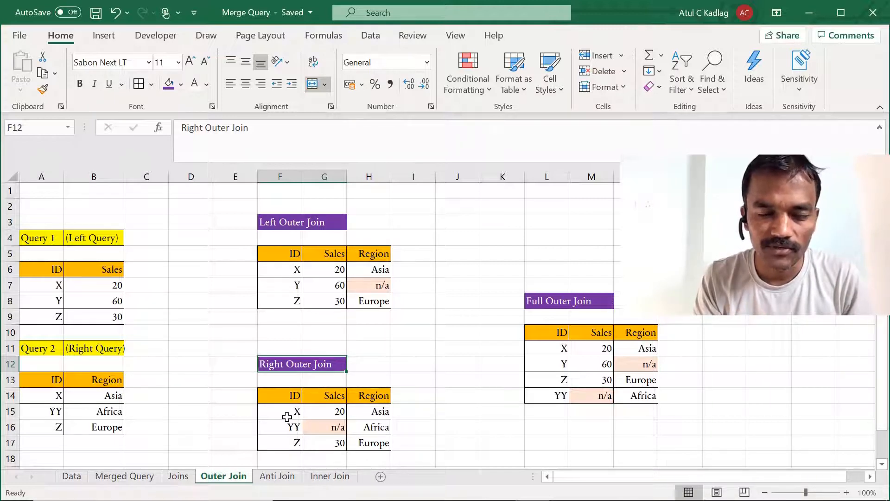
pyautogui.moveTo(287, 417); pyautogui.dragTo(303, 440)
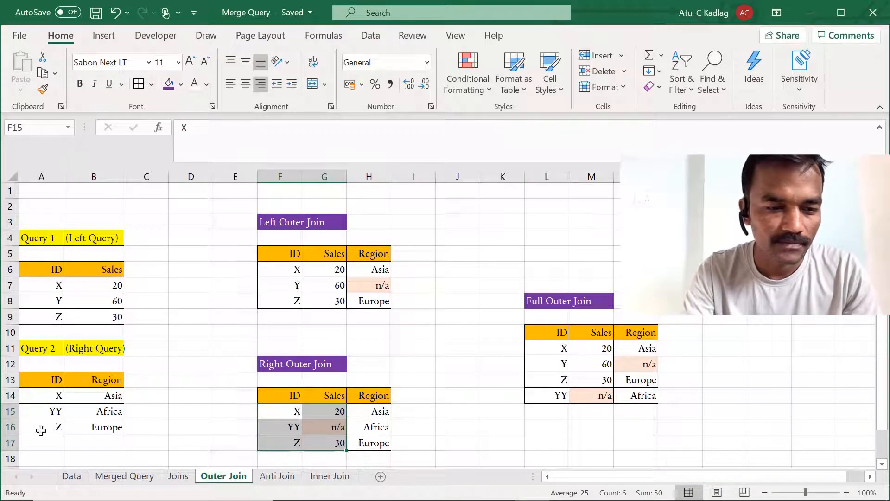
pyautogui.moveTo(44, 395); pyautogui.dragTo(91, 424)
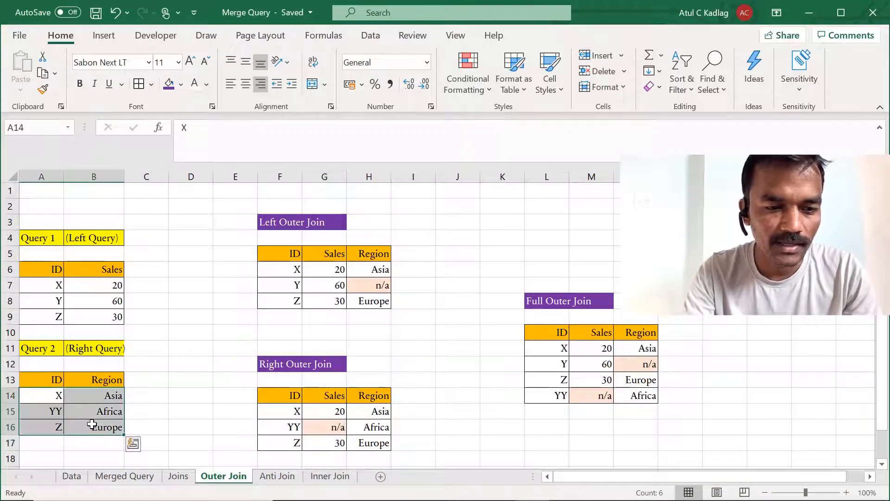
pyautogui.click(293, 417)
pyautogui.moveTo(293, 417); pyautogui.dragTo(294, 441)
pyautogui.moveTo(380, 412); pyautogui.dragTo(384, 446)
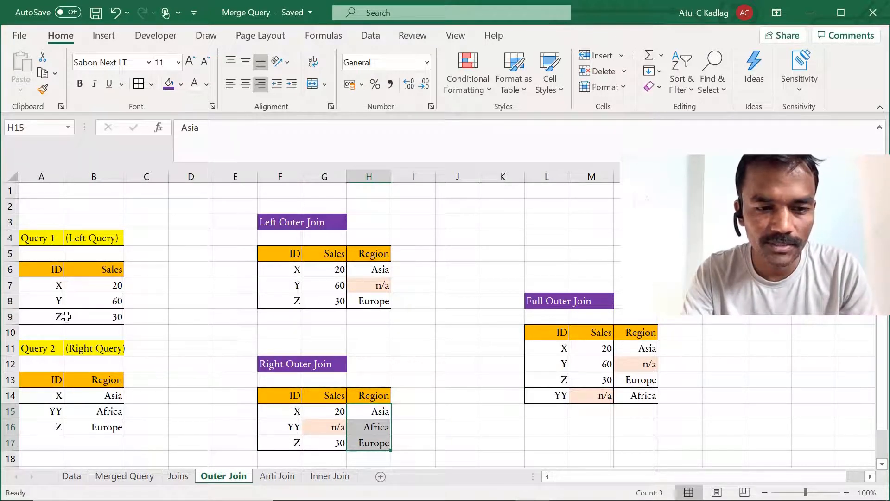
# Step: Examine the Right Outer Join's Sales values for IDs X, Z and YY against Query 1
pyautogui.moveTo(274, 407); pyautogui.dragTo(321, 415)
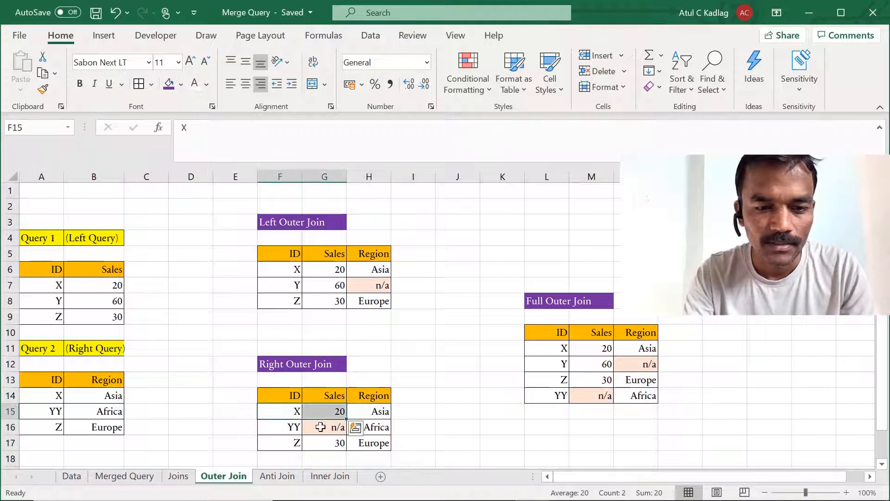
pyautogui.moveTo(291, 445); pyautogui.dragTo(325, 441)
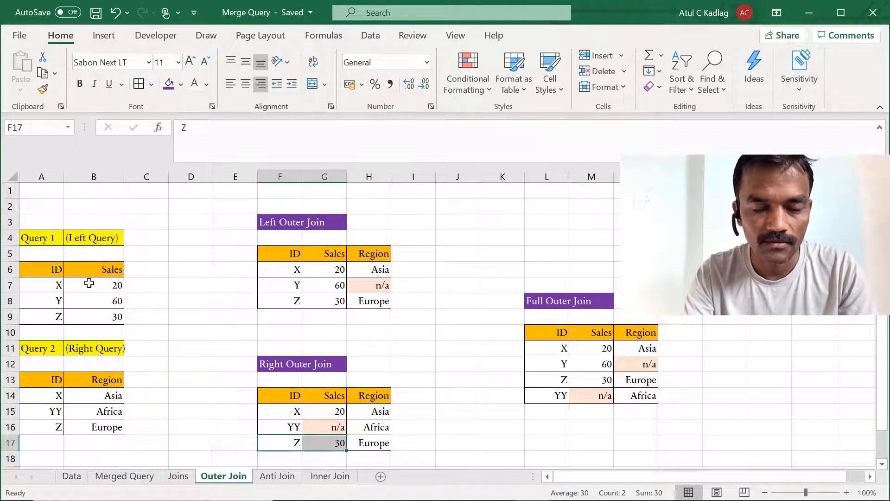
pyautogui.hotkey('ctrl', 'v')
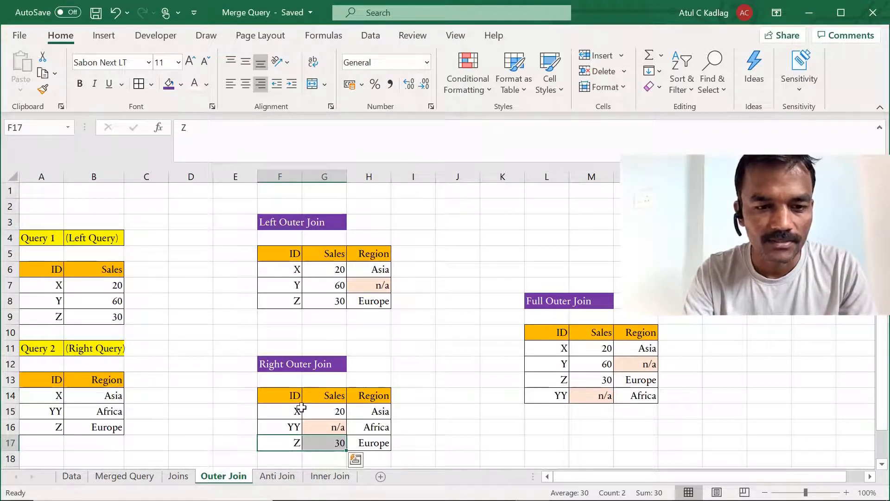
pyautogui.click(335, 430)
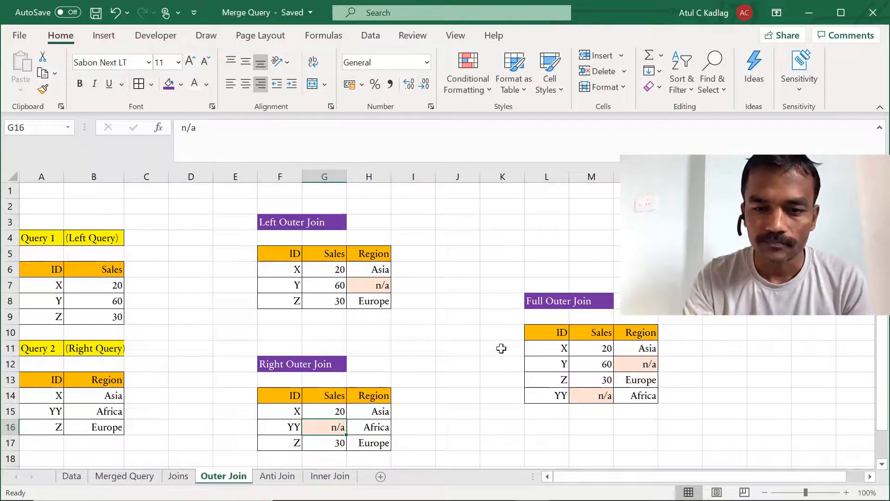
# Step: Examine the Full Outer Join table's rows from both queries, including the n/a cells in the YY and Y rows
pyautogui.click(559, 346)
pyautogui.moveTo(559, 346); pyautogui.dragTo(619, 378)
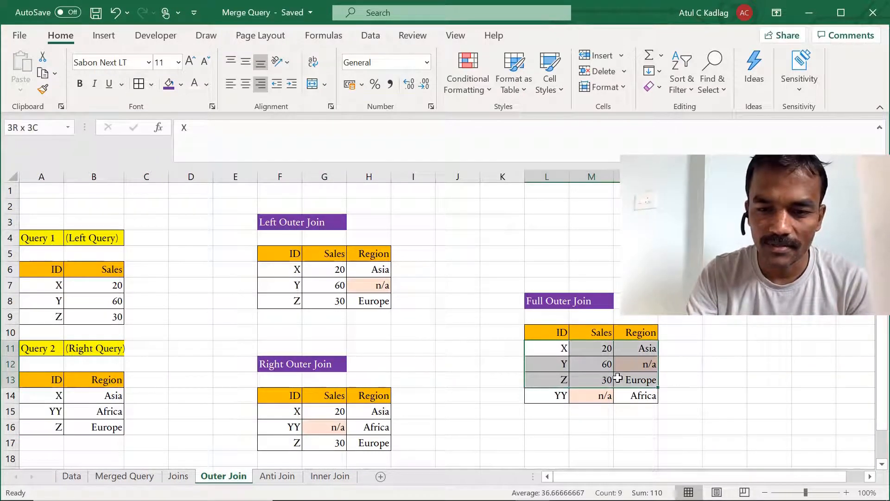
pyautogui.moveTo(561, 397); pyautogui.dragTo(616, 398)
pyautogui.click(596, 403)
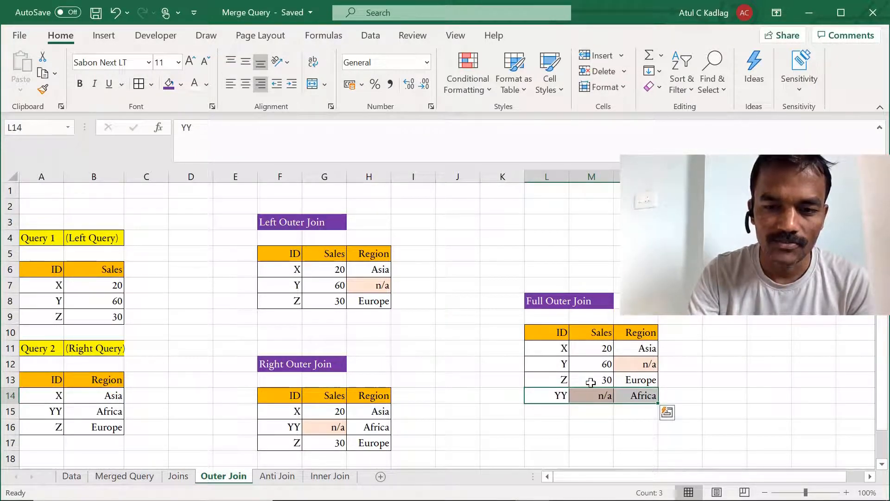
pyautogui.click(591, 382)
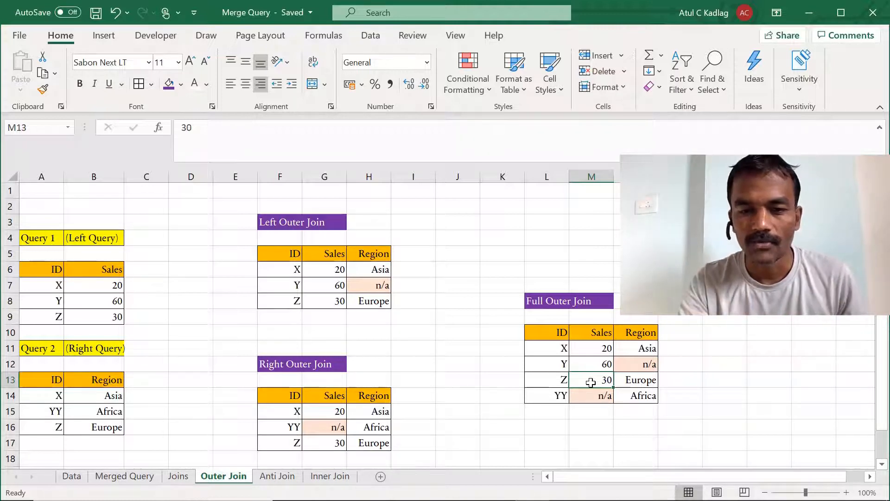
pyautogui.moveTo(560, 348); pyautogui.dragTo(617, 398)
pyautogui.click(605, 396)
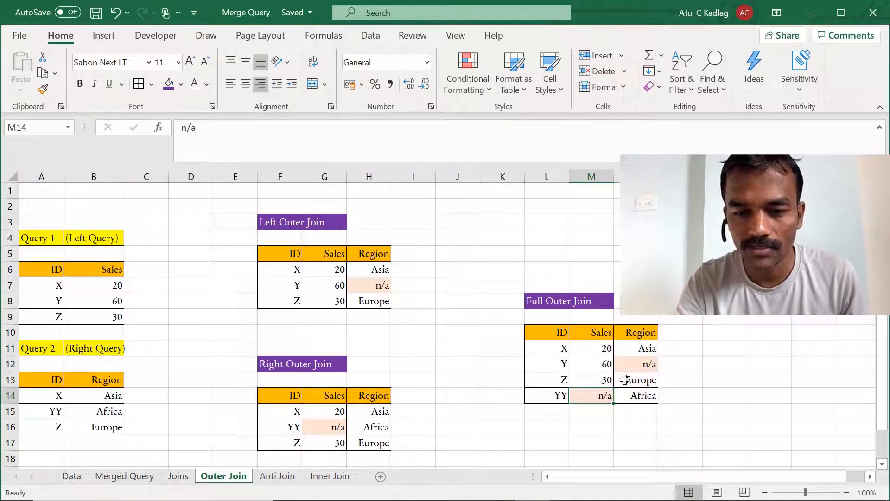
pyautogui.click(639, 366)
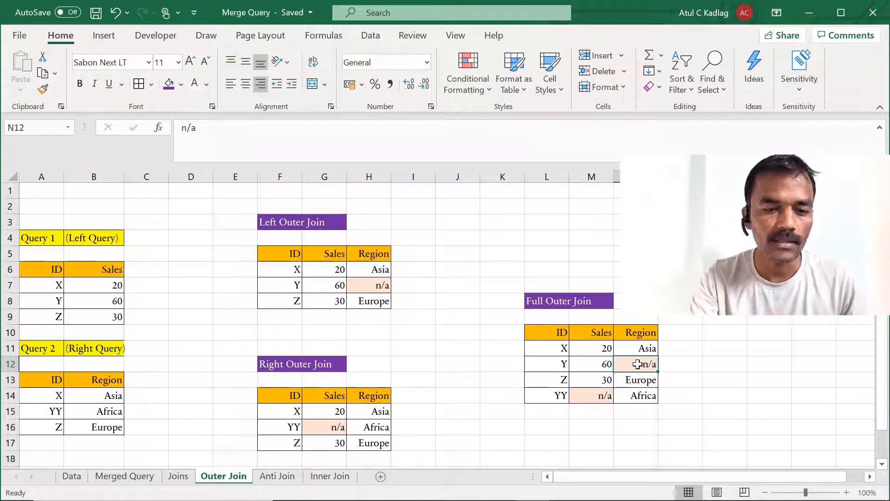
# Step: Return to the Joins sheet, follow the Anti link to the Anti Join sheet, and review its left and right query tables
pyautogui.click(177, 477)
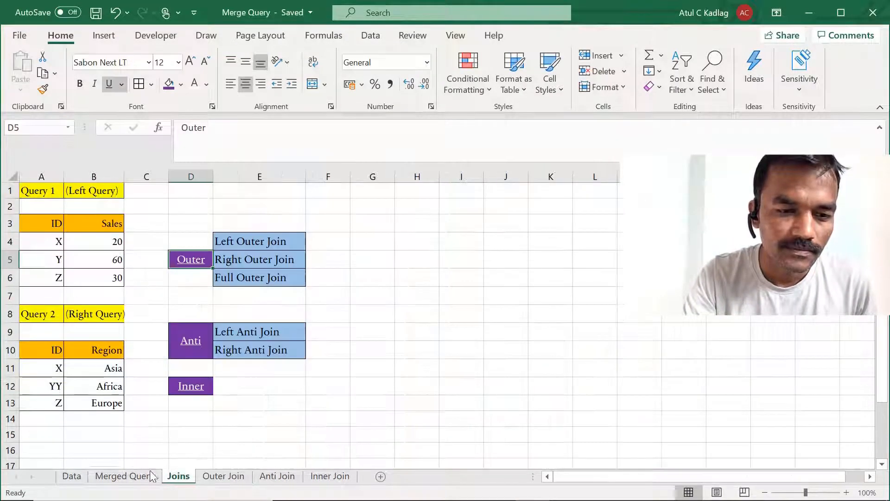
pyautogui.click(195, 343)
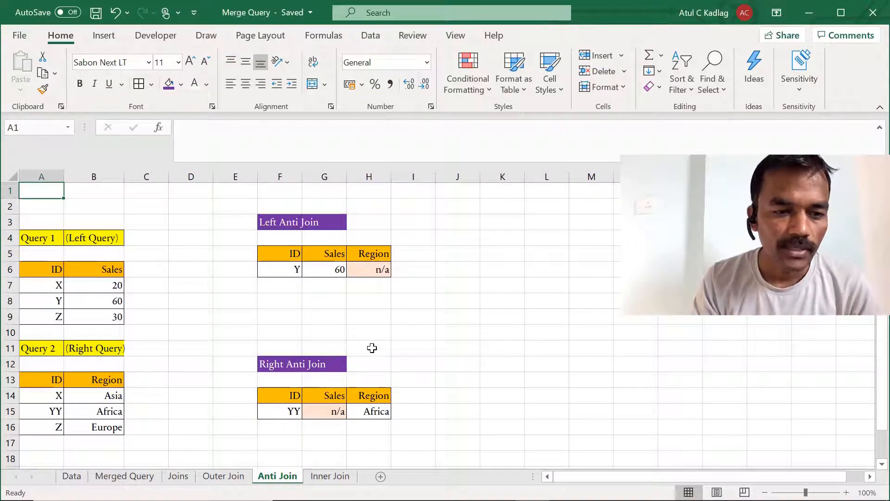
pyautogui.moveTo(36, 284); pyautogui.dragTo(70, 316)
pyautogui.moveTo(57, 396); pyautogui.dragTo(74, 427)
# Step: Compare the IDs of Query 1 and Query 2 on the Anti Join sheet to identify matching and unmatched rows
pyautogui.click(63, 304)
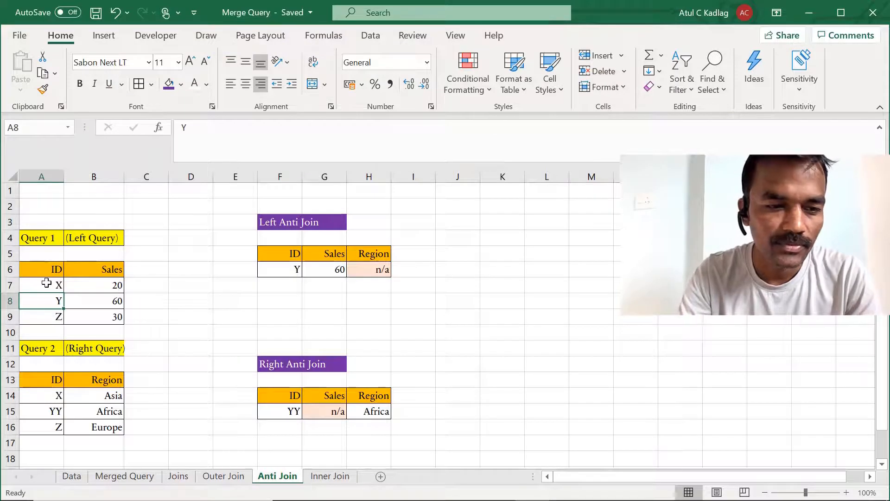
pyautogui.click(49, 286)
pyautogui.moveTo(56, 295); pyautogui.dragTo(57, 318)
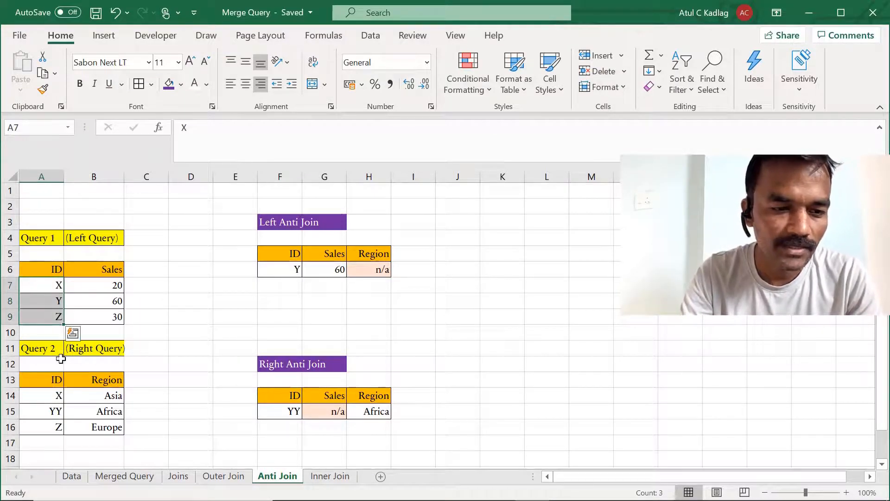
pyautogui.click(56, 394)
pyautogui.click(56, 430)
pyautogui.click(57, 298)
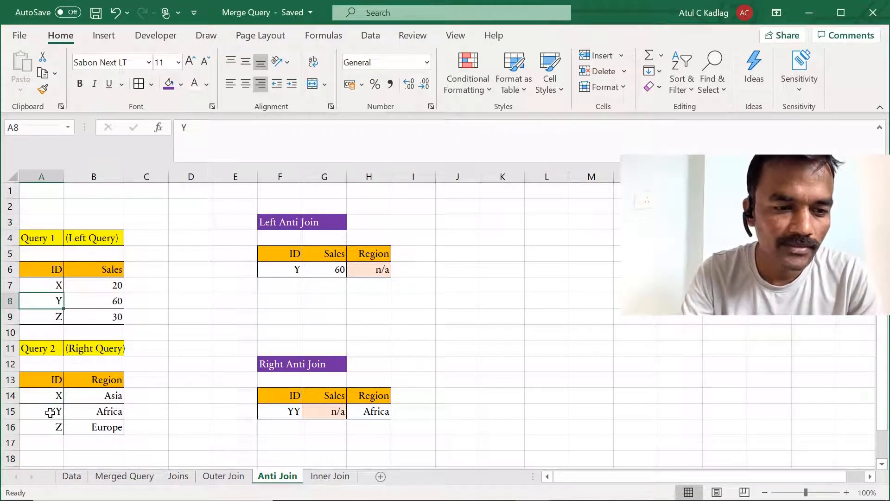
pyautogui.moveTo(57, 411); pyautogui.dragTo(75, 413)
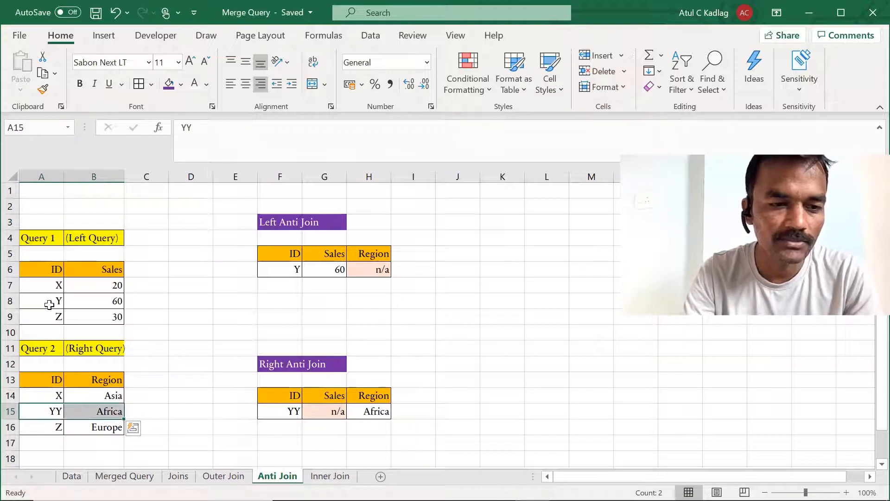
# Step: Compare Query 1's Y row with the Left Anti Join result row
pyautogui.moveTo(50, 302); pyautogui.dragTo(83, 305)
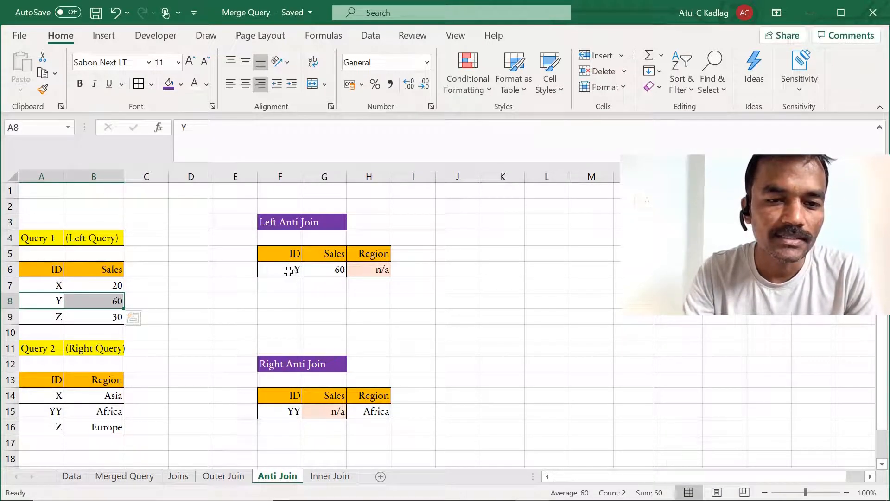
pyautogui.moveTo(291, 270); pyautogui.dragTo(356, 273)
pyautogui.click(249, 304)
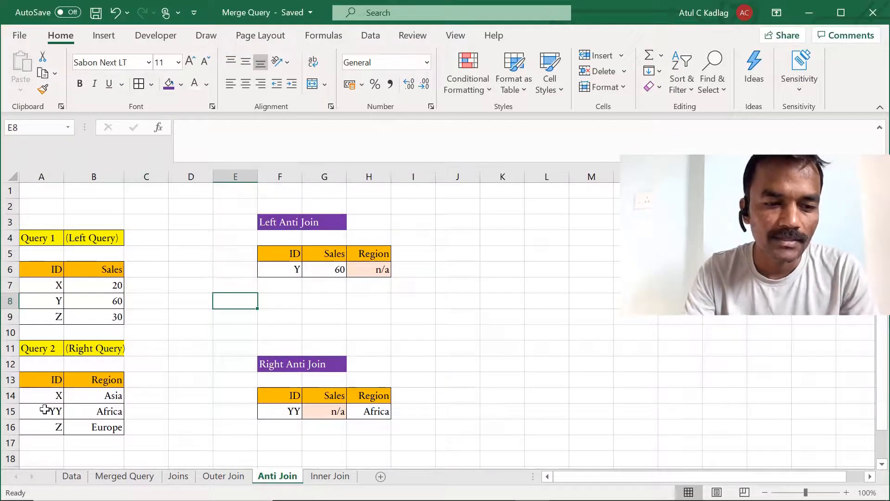
# Step: Compare Query 2's YY row with the Right Anti Join result, checking its Sales and Region cells
pyautogui.moveTo(45, 409); pyautogui.dragTo(92, 411)
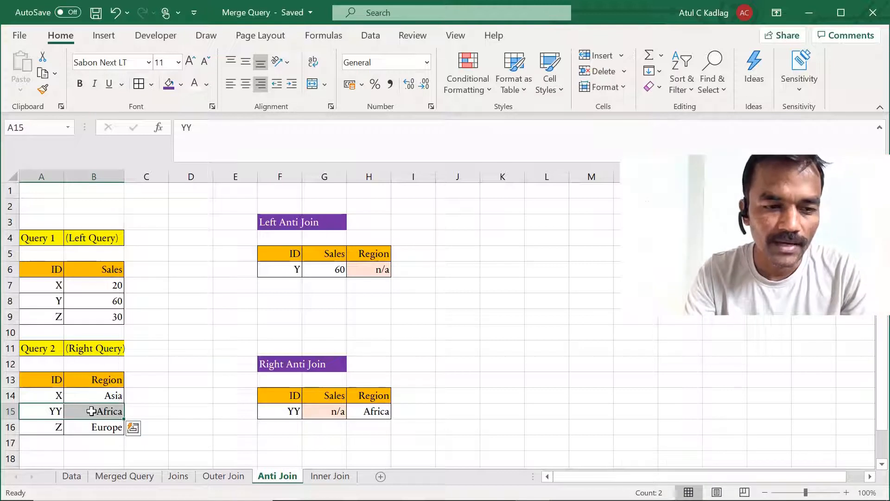
pyautogui.click(58, 411)
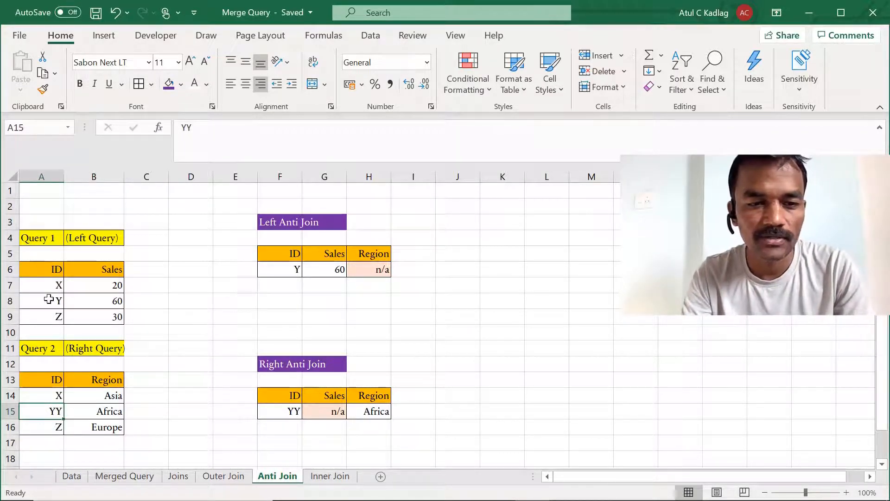
pyautogui.moveTo(279, 408); pyautogui.dragTo(363, 416)
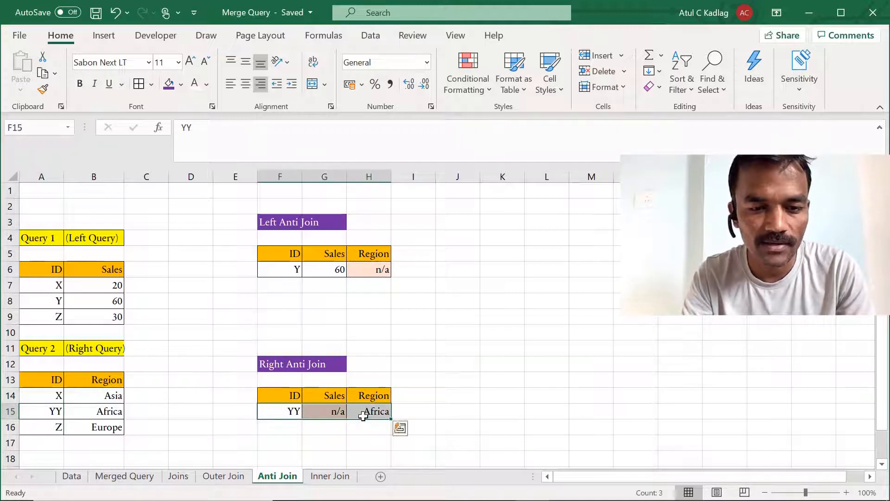
pyautogui.click(334, 411)
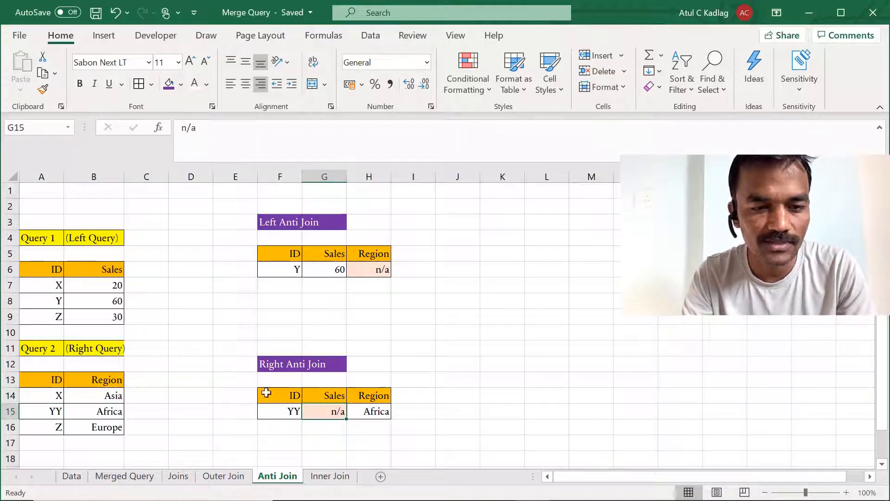
pyautogui.click(371, 413)
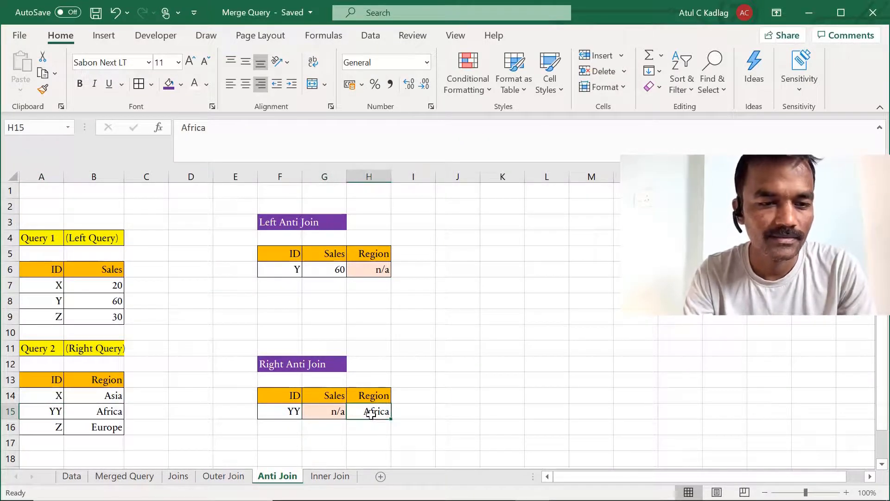
# Step: Recheck Query 2's YY row, return to the Joins sheet, and follow the Inner link to the Inner Join sheet
pyautogui.moveTo(54, 414); pyautogui.dragTo(93, 415)
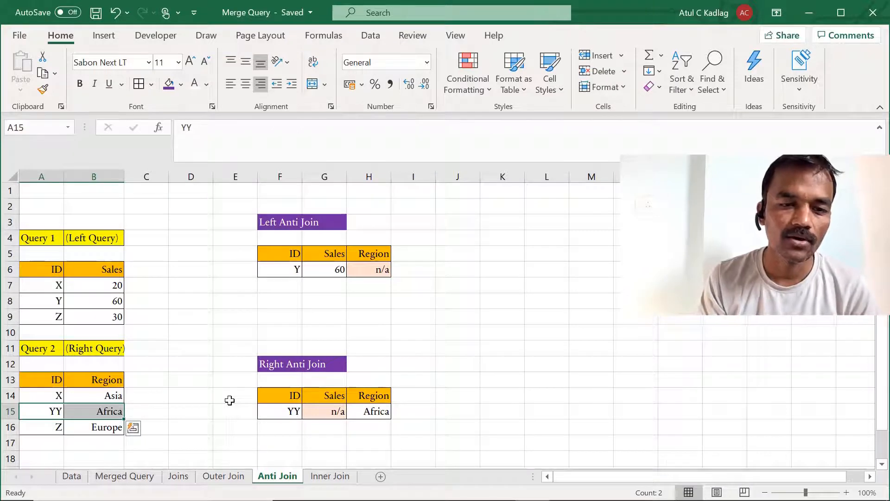
pyautogui.click(178, 476)
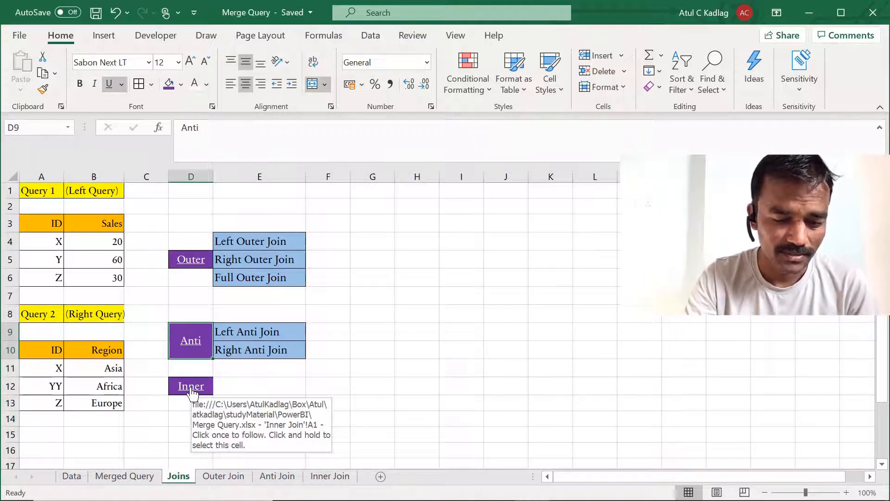
pyautogui.click(193, 392)
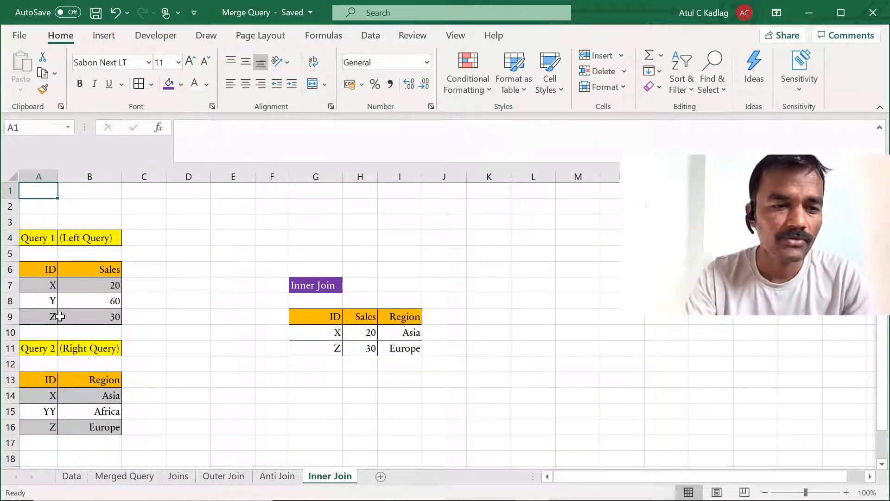
# Step: Compare the X and Z rows of Query 1 and Query 2 with the rows of the Inner Join result
pyautogui.moveTo(30, 288); pyautogui.dragTo(93, 284)
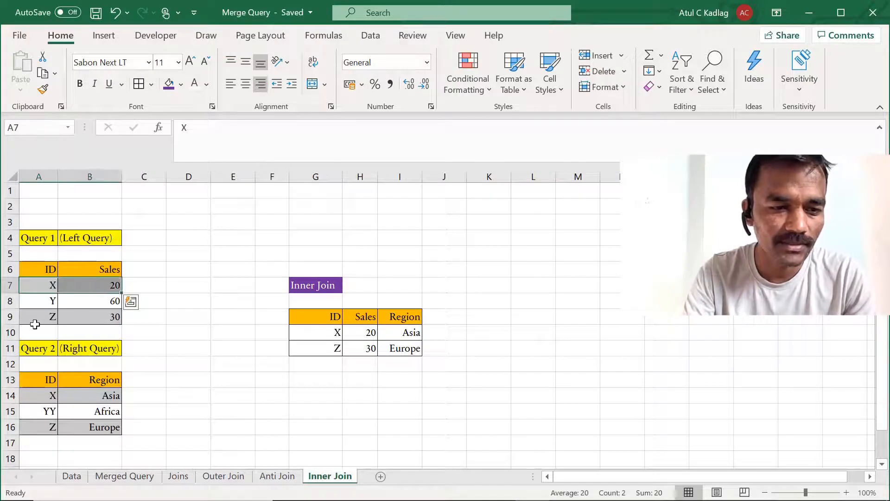
pyautogui.moveTo(54, 315); pyautogui.dragTo(88, 320)
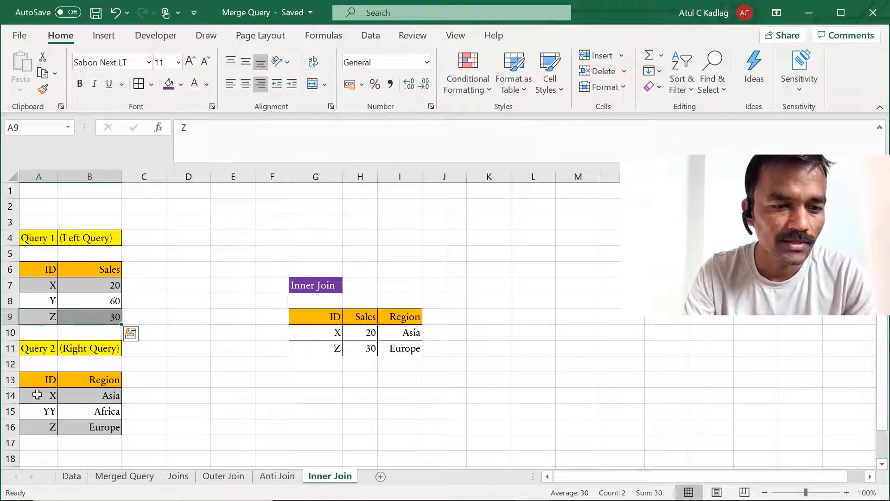
pyautogui.moveTo(37, 394); pyautogui.dragTo(86, 394)
pyautogui.moveTo(52, 423); pyautogui.dragTo(91, 422)
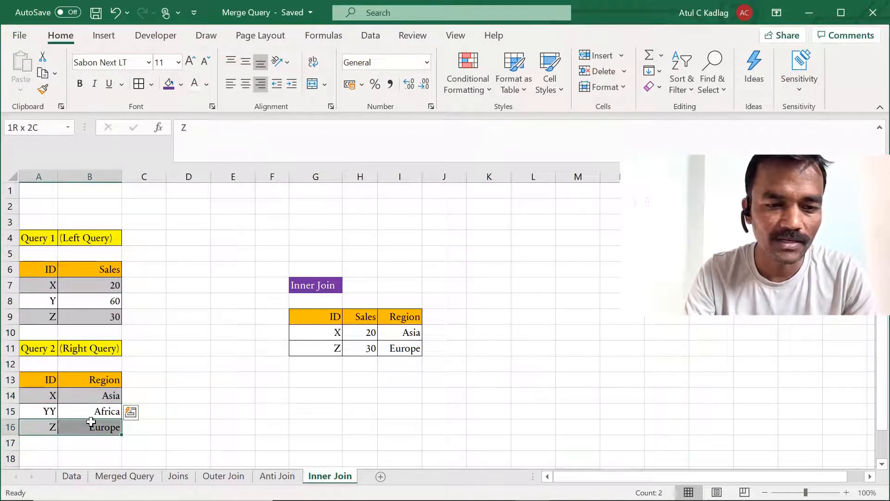
pyautogui.moveTo(332, 330); pyautogui.dragTo(402, 348)
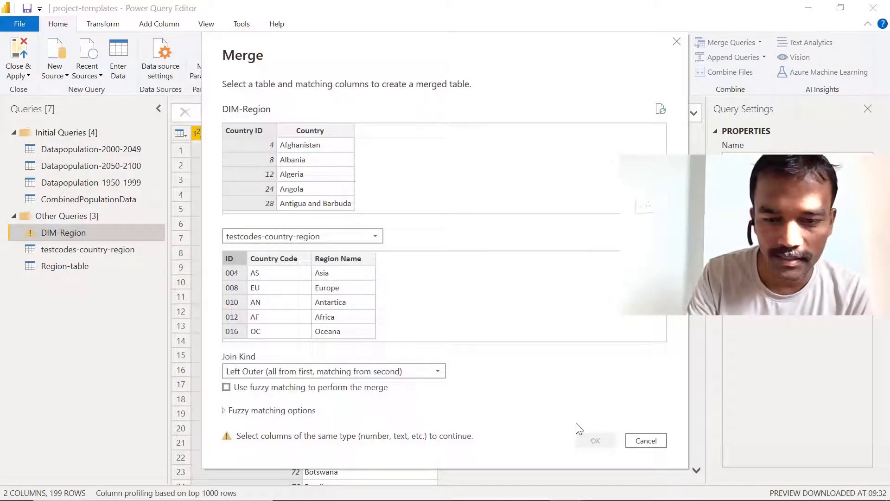
# Step: Switch to Power Query Editor, cancel the merge, and check the available data types for the ID column of testcodes-country-region
pyautogui.click(646, 440)
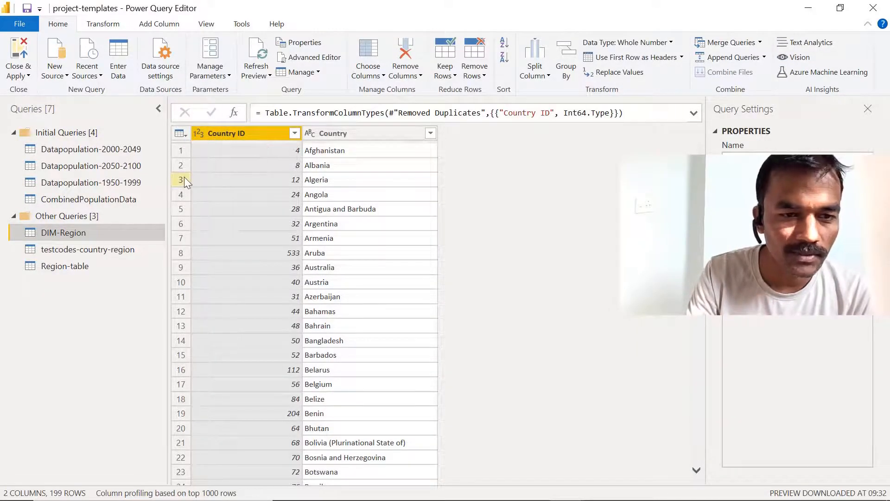
pyautogui.click(76, 248)
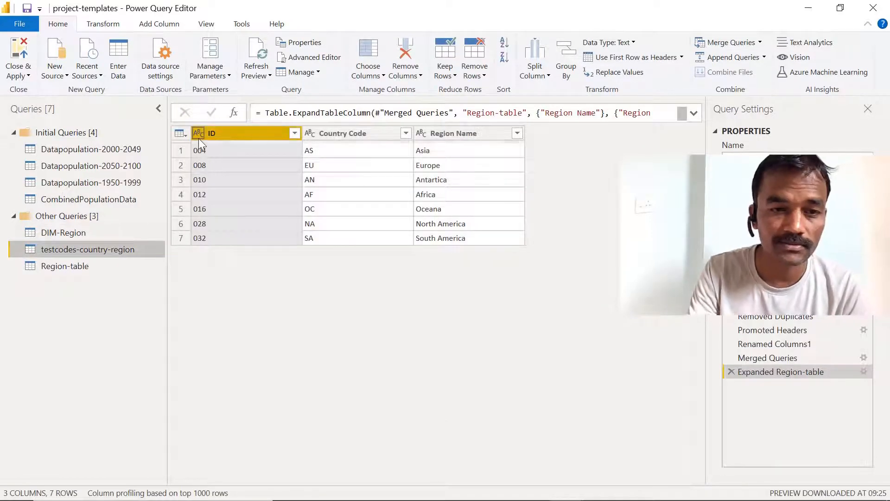
pyautogui.click(198, 133)
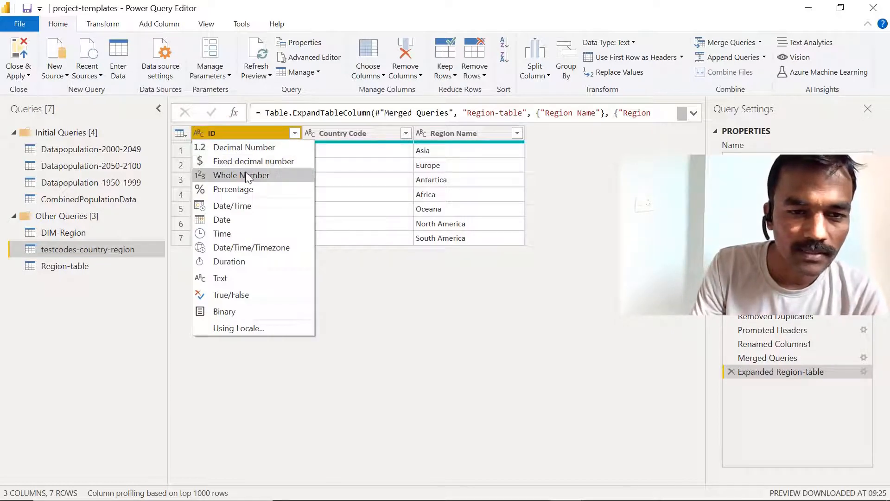
pyautogui.click(426, 263)
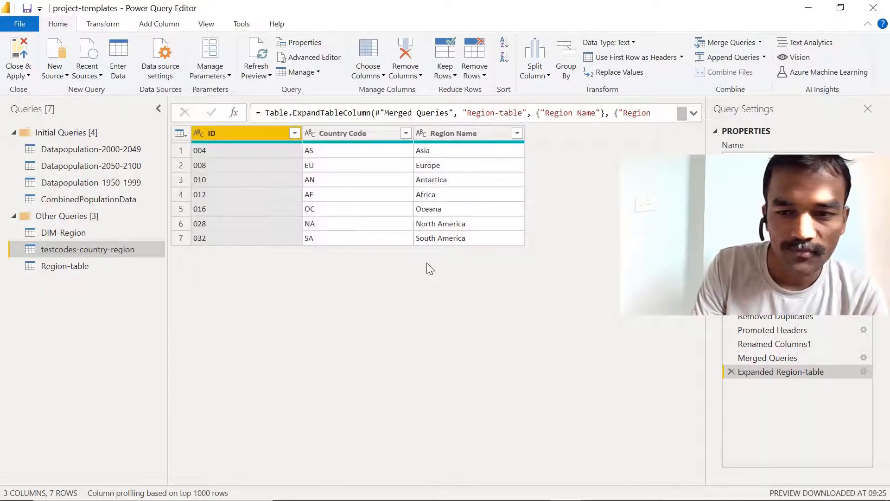
# Step: Compare the distinct Country ID values in DIM-Region with the distinct ID values in testcodes-country-region
pyautogui.click(294, 133)
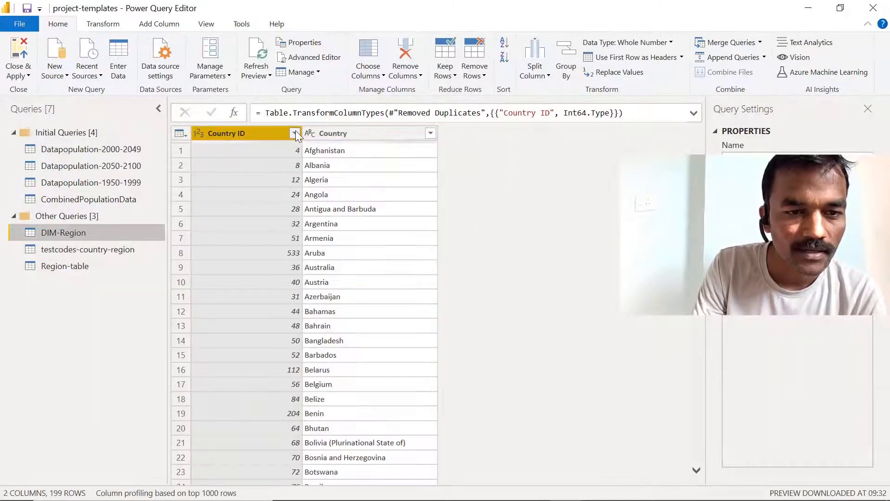
pyautogui.click(294, 133)
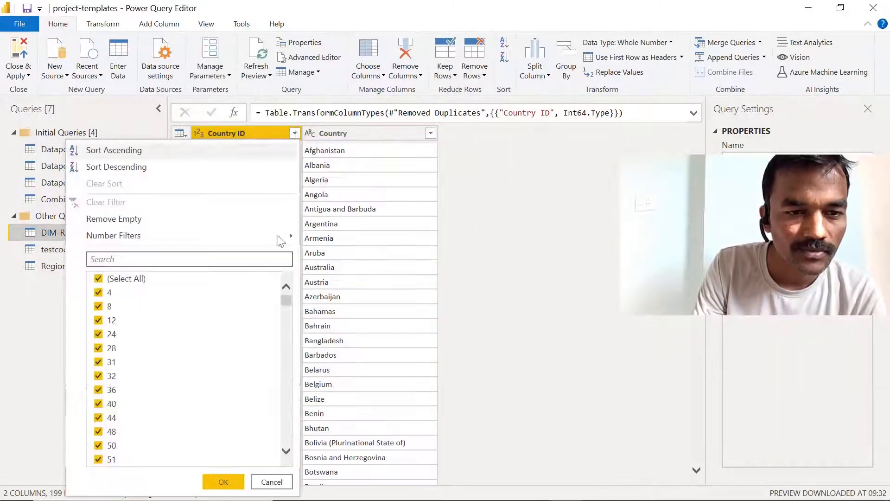
pyautogui.moveTo(285, 301); pyautogui.dragTo(275, 480)
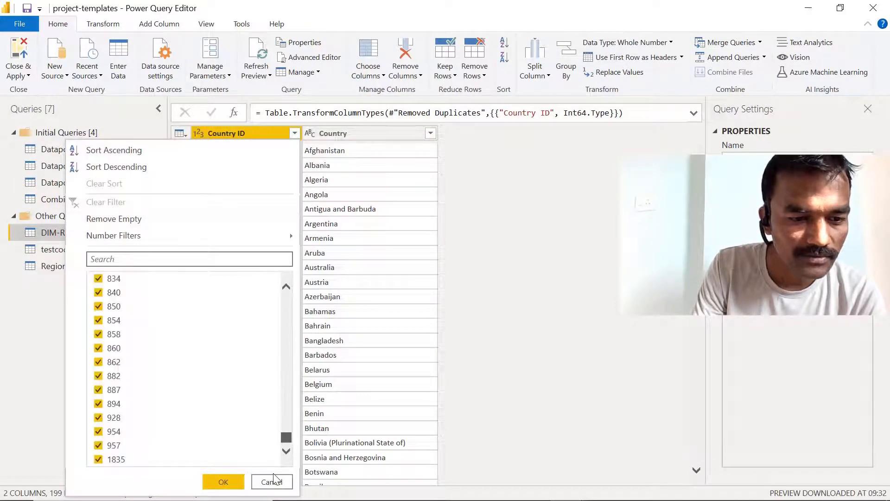
pyautogui.click(274, 481)
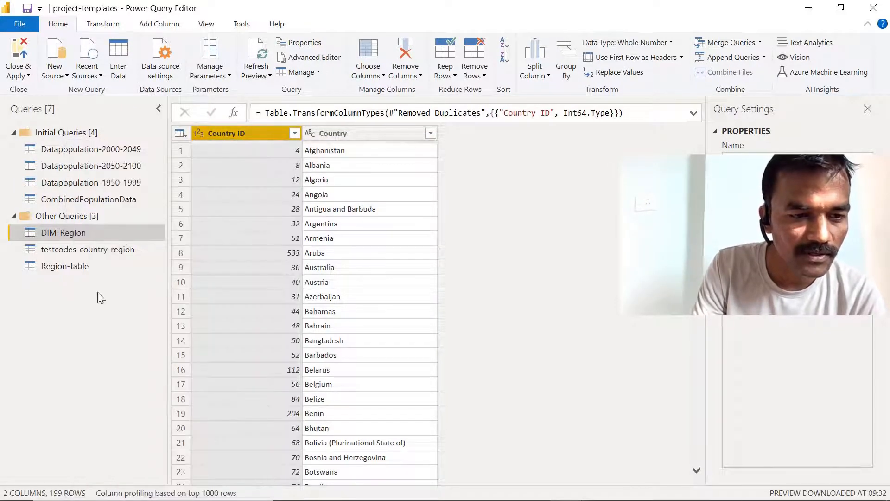
pyautogui.click(90, 251)
pyautogui.click(295, 133)
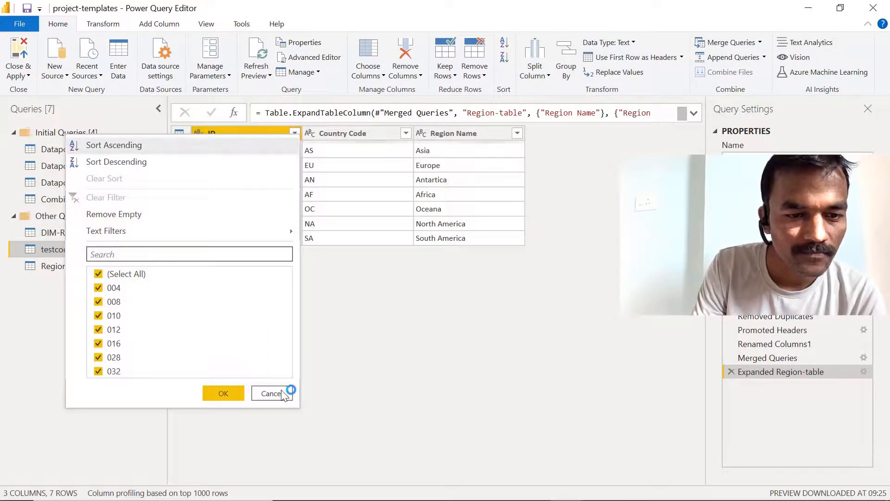
pyautogui.click(284, 392)
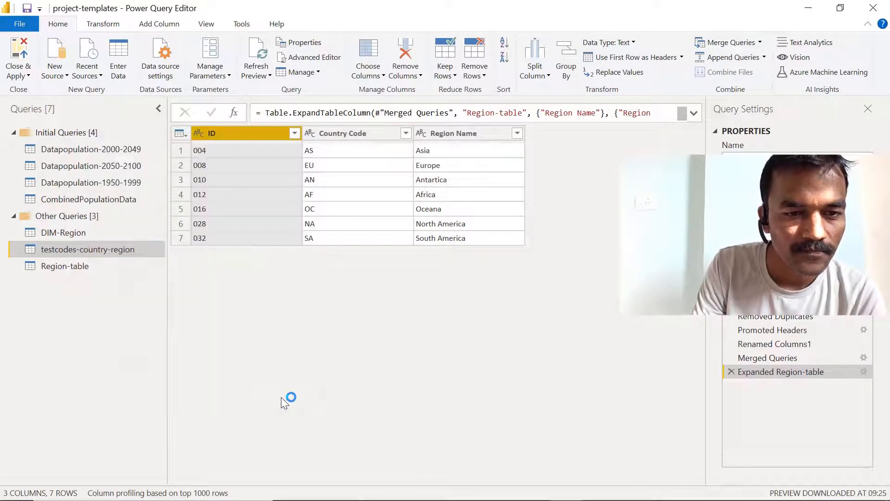
# Step: Change the data type of the ID column in testcodes-country-region to Whole Number
pyautogui.click(199, 133)
pyautogui.click(232, 177)
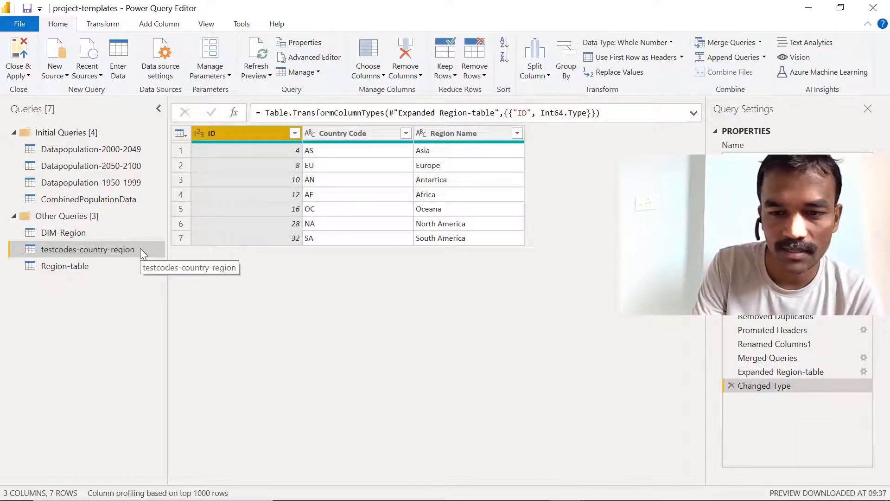
pyautogui.click(112, 233)
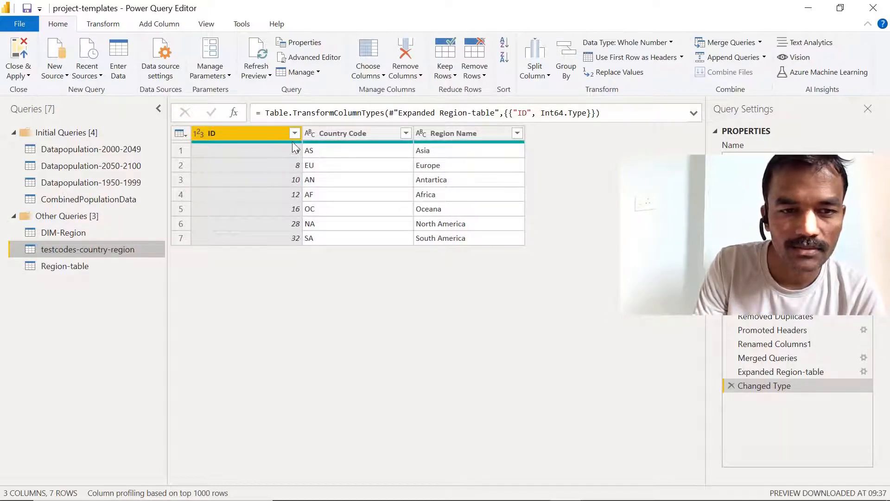
pyautogui.moveTo(275, 143)
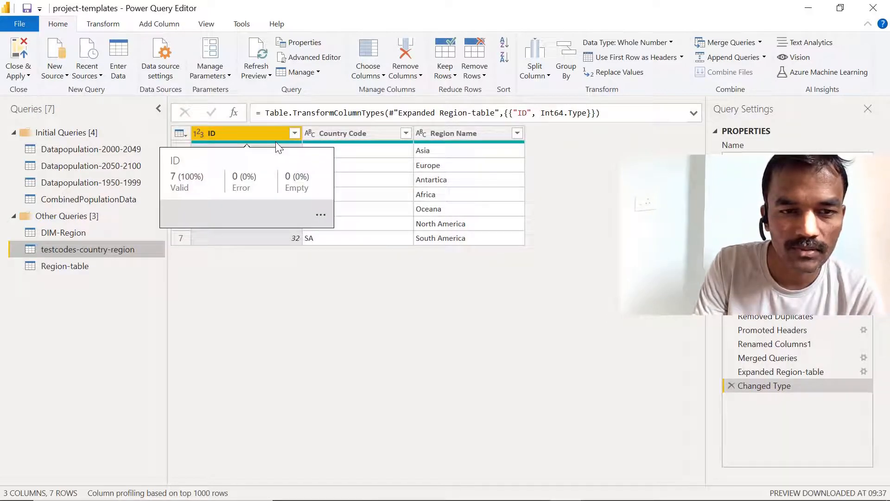
# Step: Set up a merge of DIM-Region with testcodes-country-region, matching Country ID to ID
pyautogui.click(102, 232)
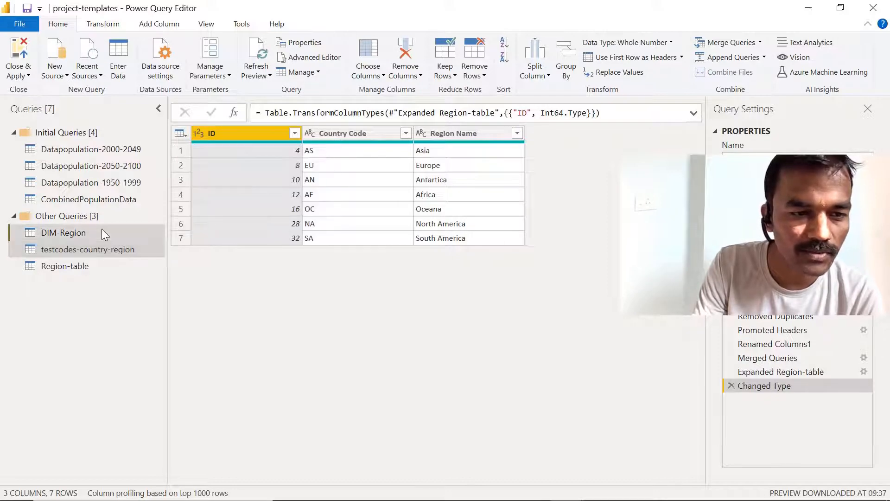
pyautogui.click(738, 42)
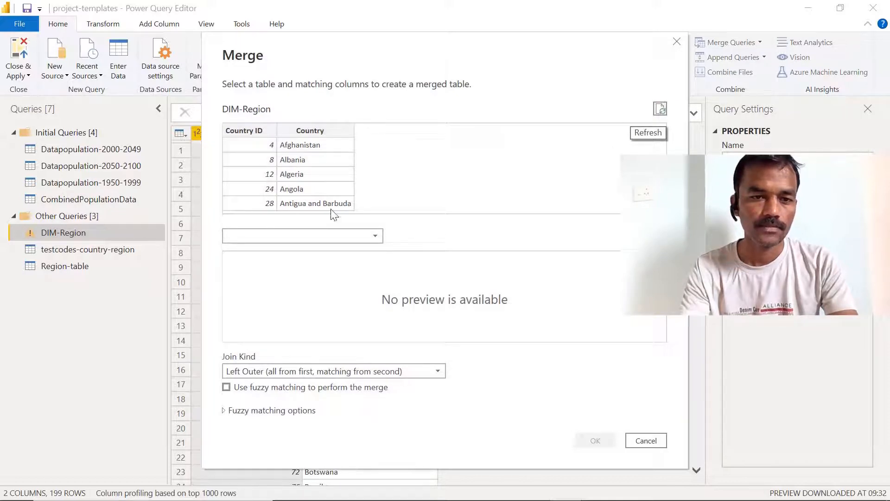
pyautogui.click(377, 239)
pyautogui.click(311, 333)
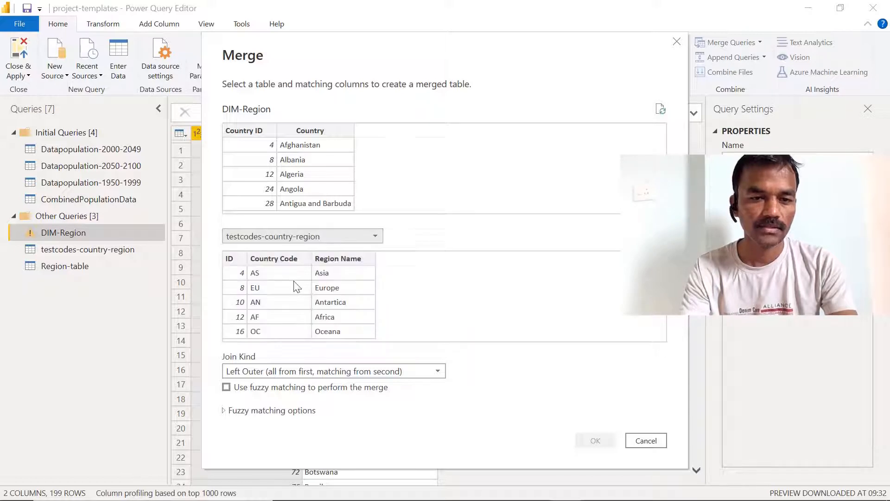
pyautogui.click(246, 129)
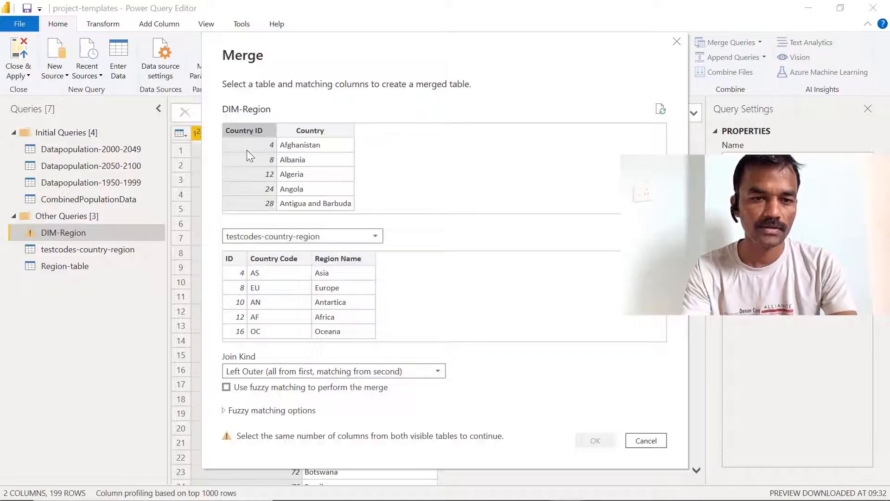
pyautogui.click(230, 266)
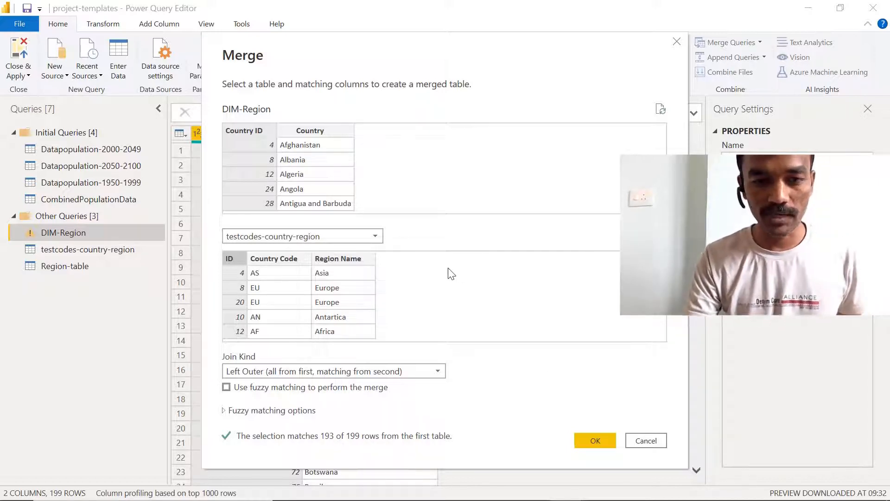
# Step: Set the join kind to Left Anti (rows only in first) and apply the merge to DIM-Region
pyautogui.click(436, 375)
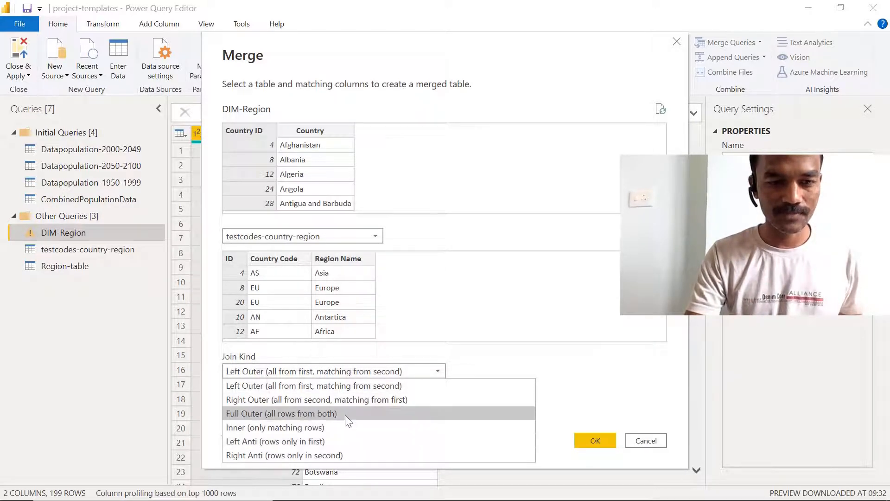
pyautogui.click(343, 442)
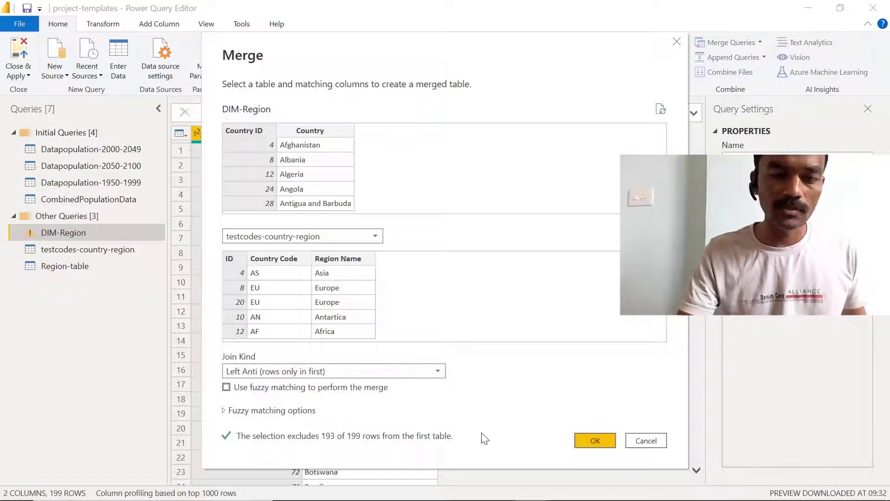
pyautogui.click(601, 438)
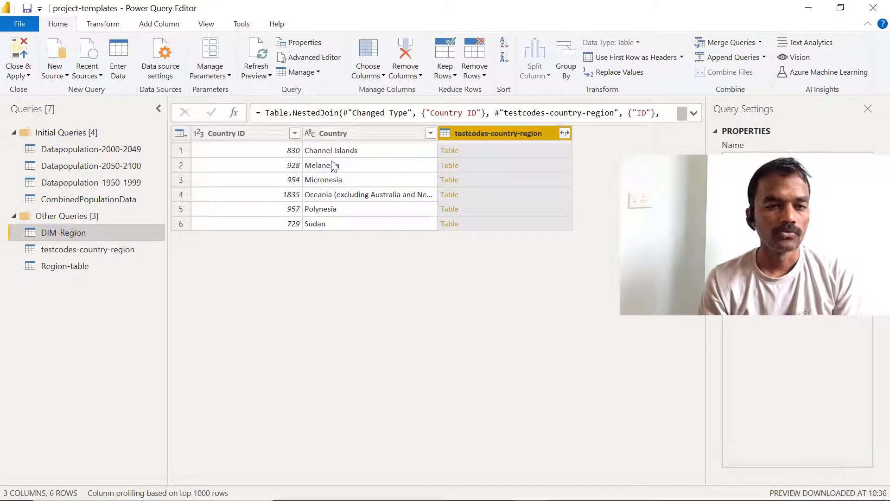
# Step: Create an empty table named countries-to-add in the Other Queries group
pyautogui.click(72, 219)
pyautogui.click(120, 68)
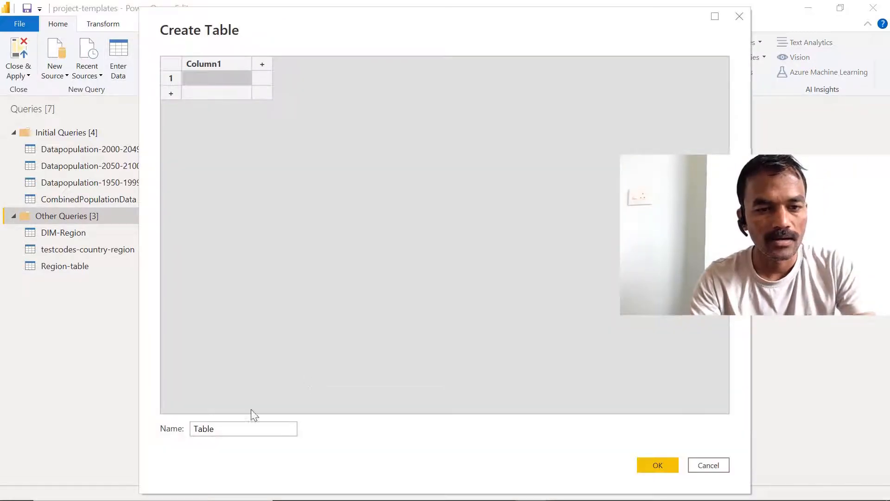
pyautogui.click(233, 427)
pyautogui.doubleClick(232, 429)
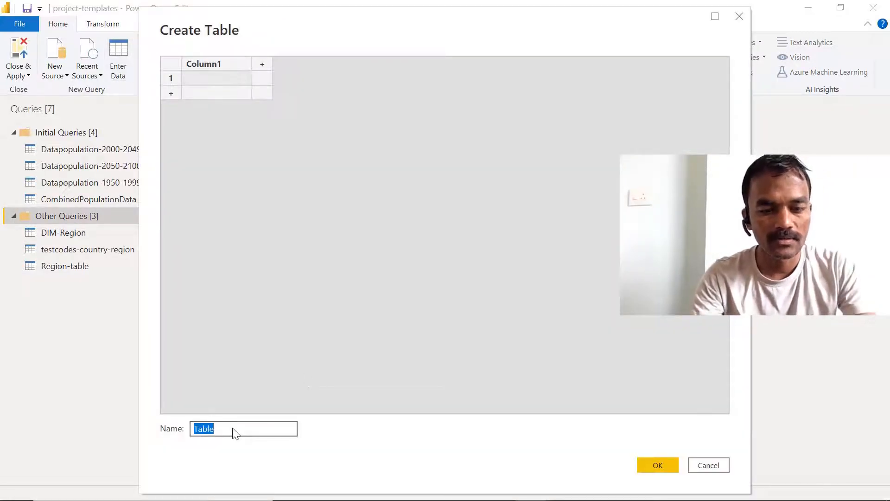
pyautogui.write('countries-by-add')
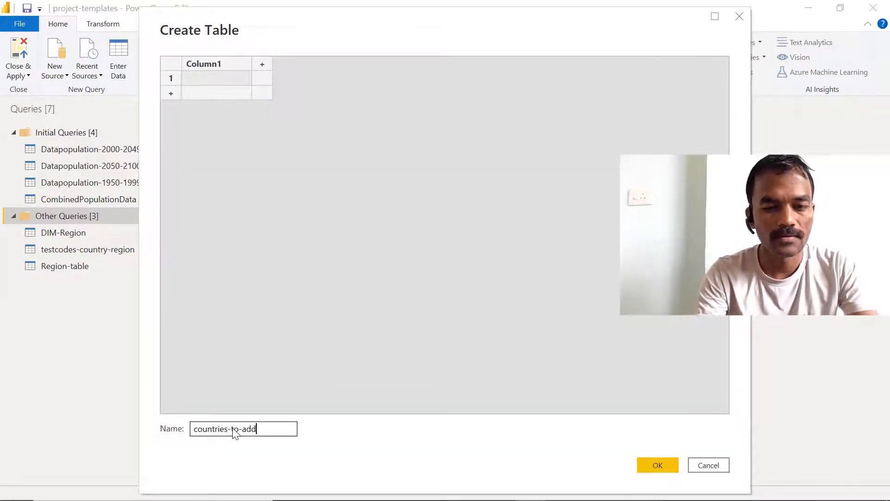
pyautogui.press('Return')
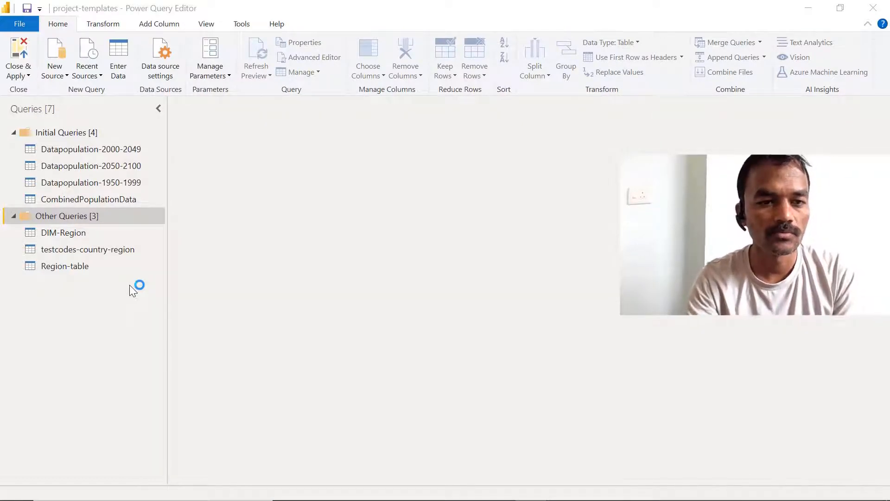
# Step: Copy the Country ID and Country columns from DIM-Region and paste them into the countries-to-add source table
pyautogui.click(77, 236)
pyautogui.press('Down')
pyautogui.press('Down')
pyautogui.press('Up')
pyautogui.press('Up')
pyautogui.press('Up')
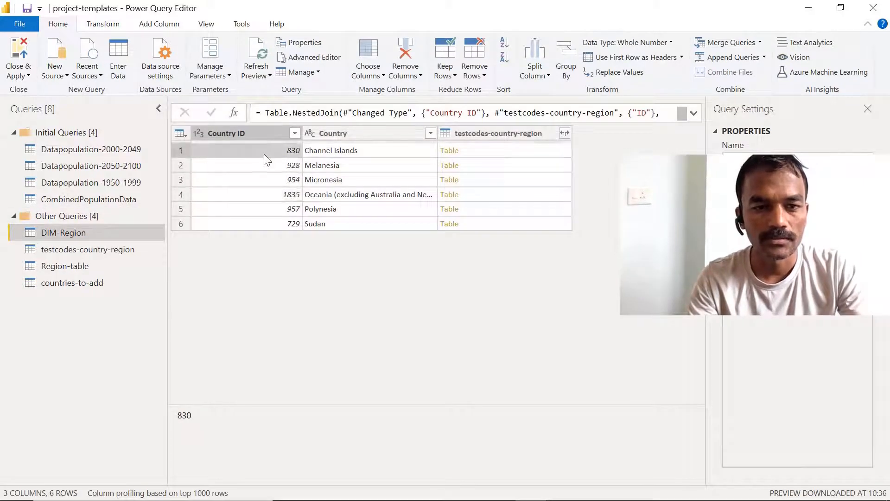
pyautogui.click(221, 133)
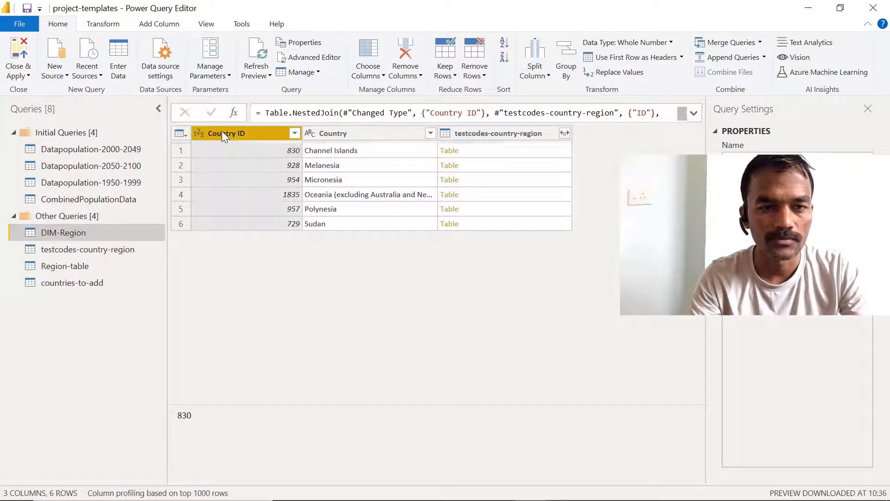
pyautogui.keyDown('ctrl'); pyautogui.click(339, 132); pyautogui.keyUp('ctrl')
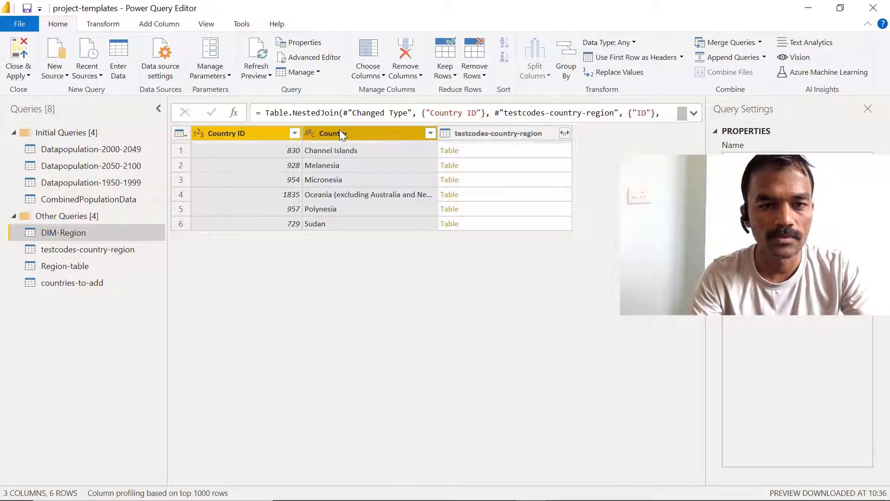
pyautogui.click(59, 281)
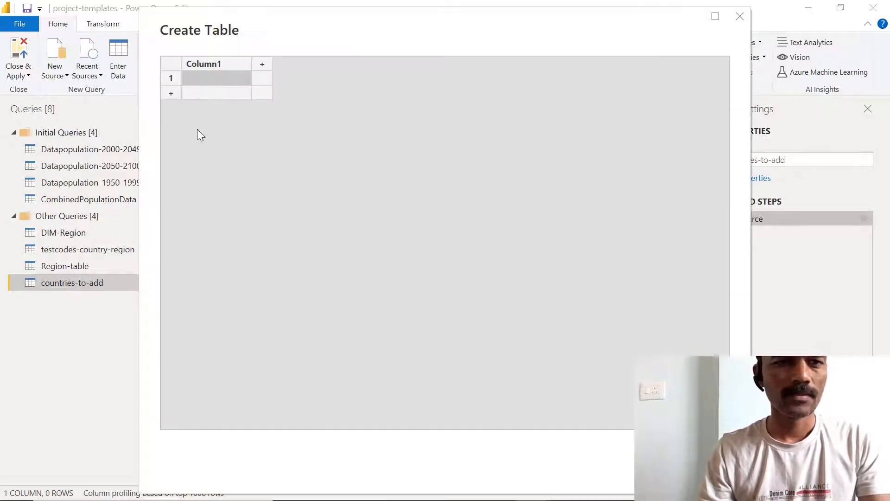
pyautogui.hotkey('ctrl', 'v')
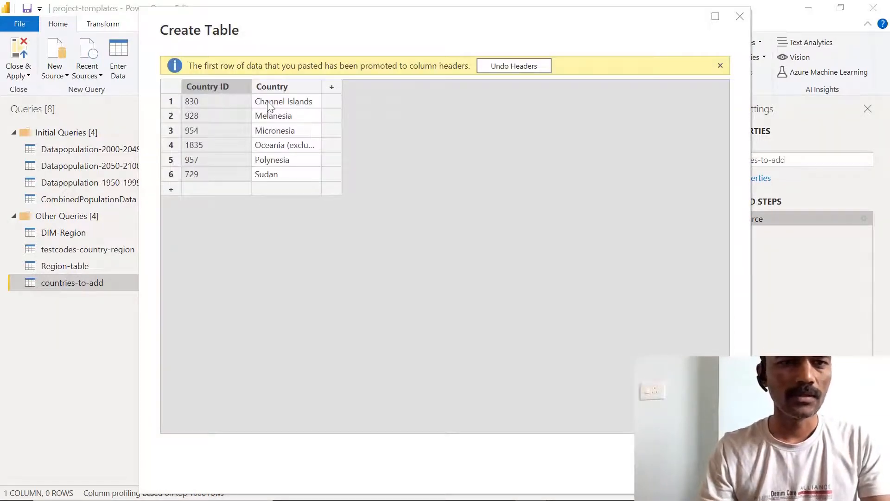
# Step: Rename the Country ID column of the countries-to-add source table to ID
pyautogui.doubleClick(211, 90)
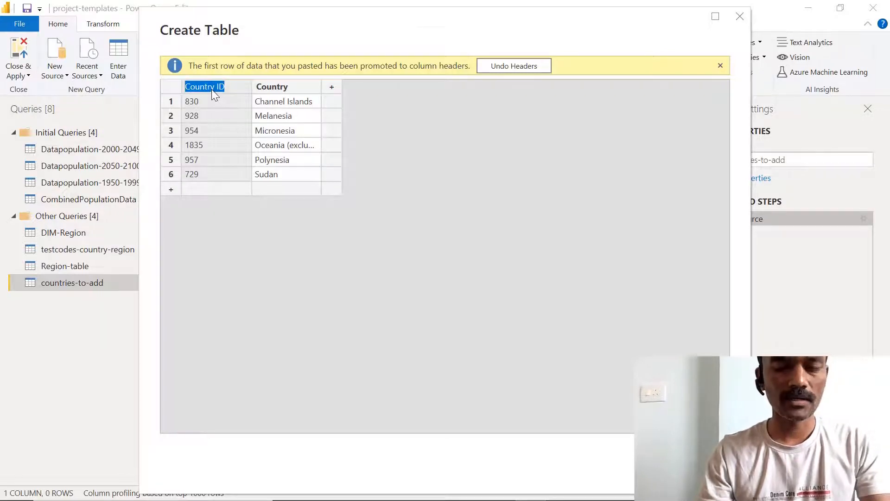
pyautogui.write('ID')
pyautogui.press('Tab')
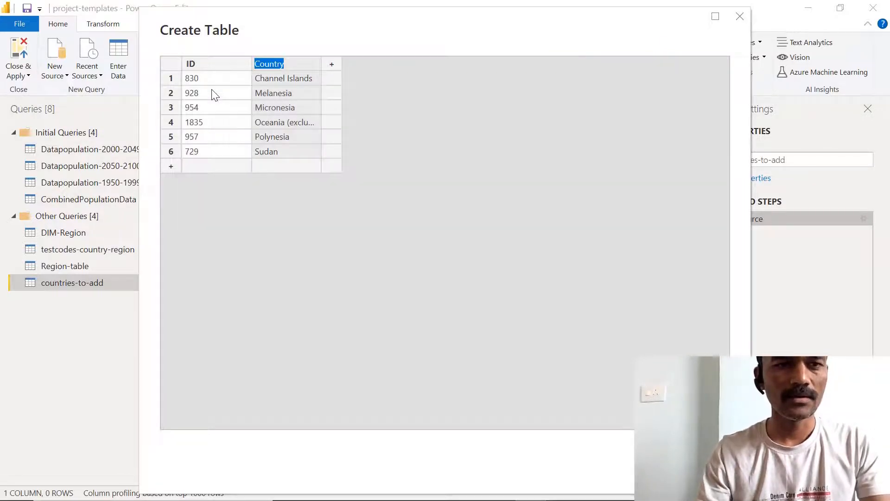
# Step: Add two columns named Region-Name and Region-Code to the countries-to-add source table
pyautogui.click(330, 67)
pyautogui.click(401, 64)
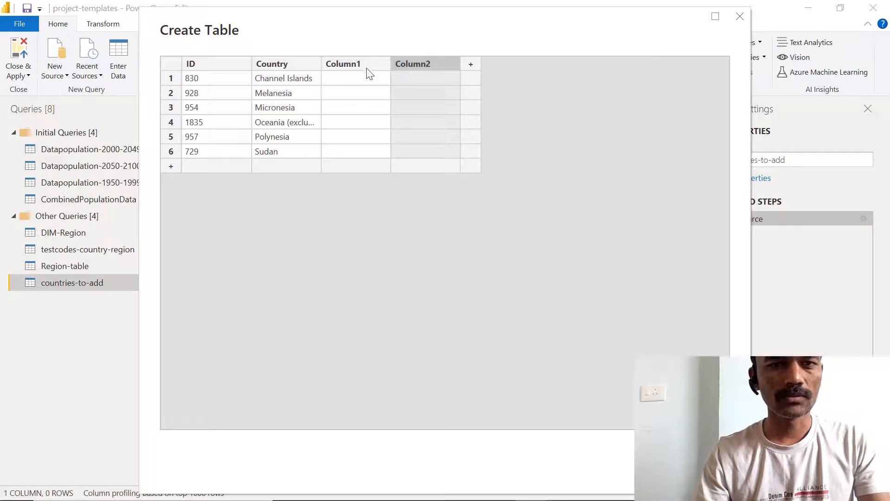
pyautogui.doubleClick(360, 66)
pyautogui.write('Region-Name')
pyautogui.press('Tab')
pyautogui.write('Region-Code')
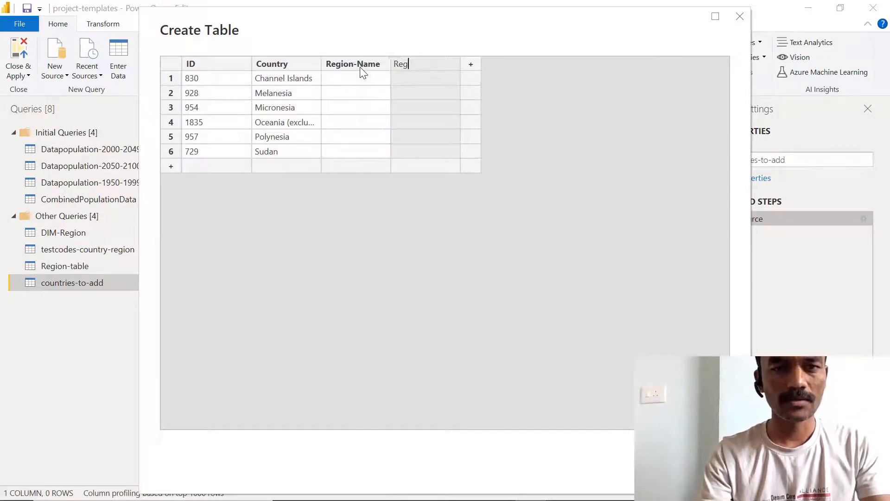
# Step: Fill the Region-Name column with Europe for Channel Islands and Oceania for the remaining five rows
pyautogui.click(348, 79)
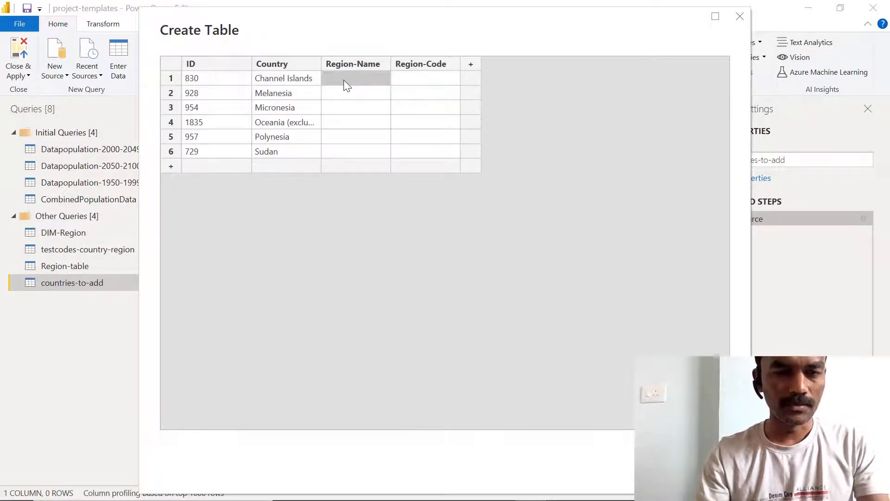
pyautogui.write('Europe')
pyautogui.press('Return')
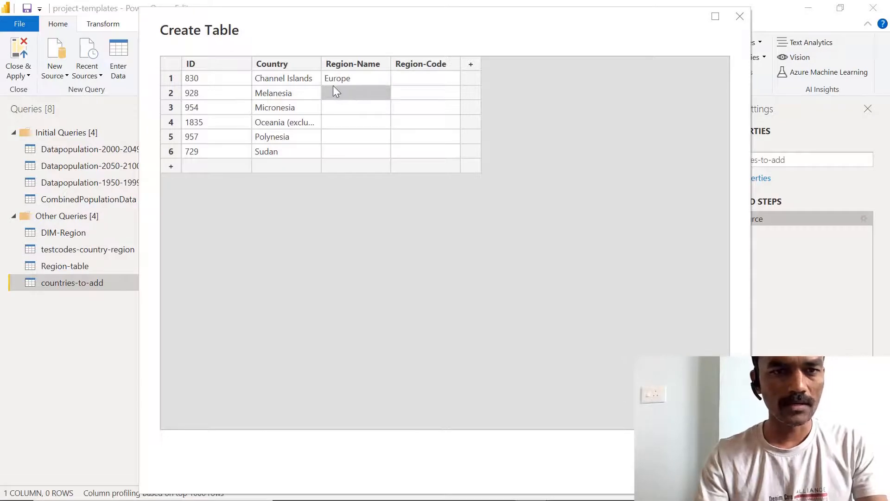
pyautogui.write('Oc')
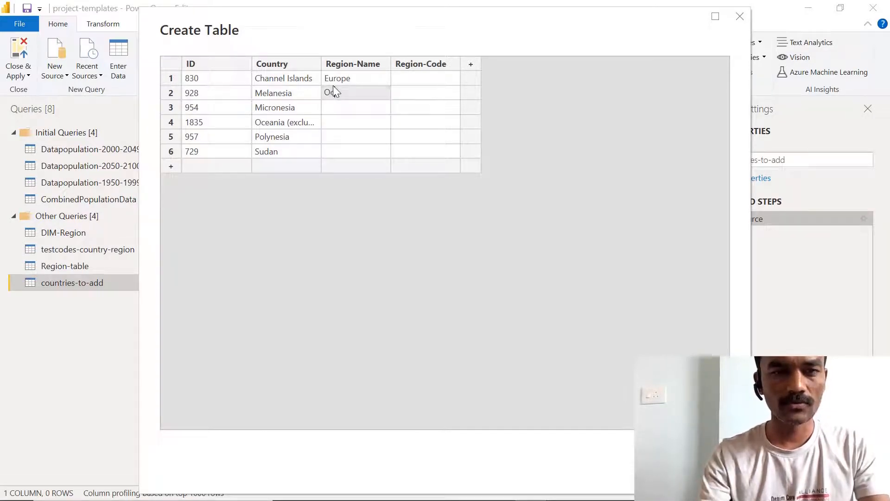
pyautogui.write('ea')
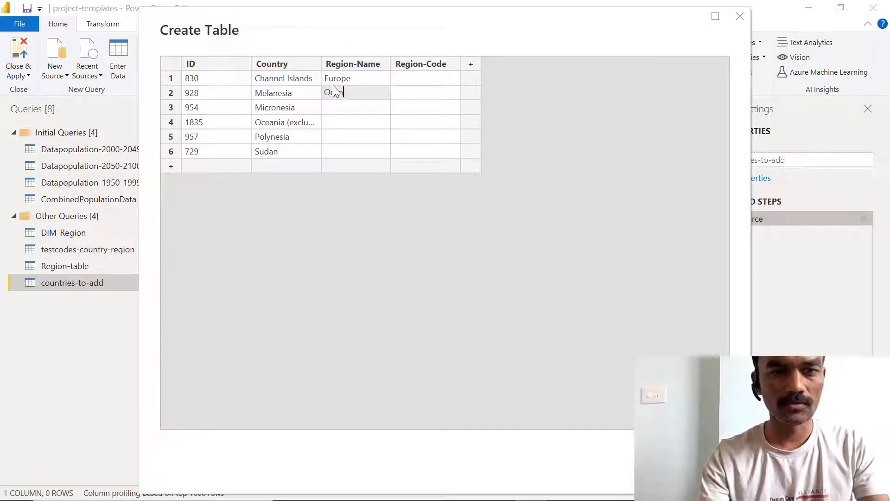
pyautogui.write('nia')
pyautogui.press('Return')
pyautogui.hotkey('shift', 'Down')
pyautogui.hotkey('shift', 'Down')
pyautogui.hotkey('shift', 'Down')
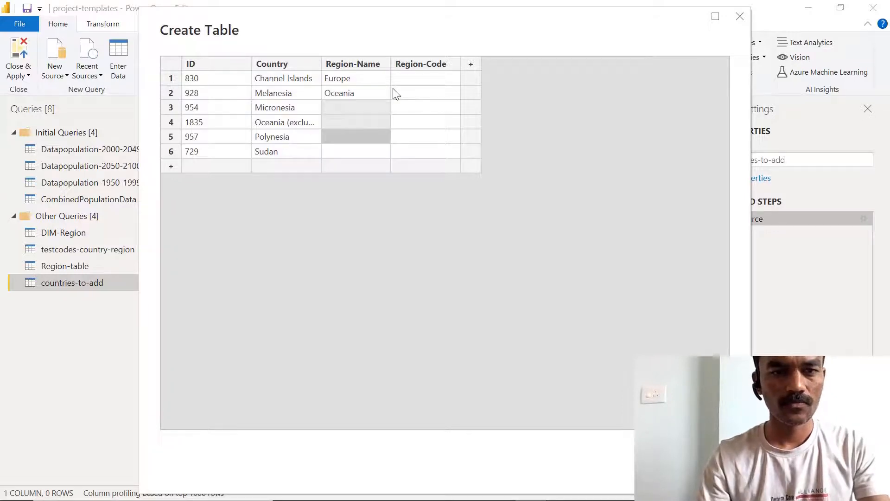
pyautogui.write('Oceania')
pyautogui.press('Down')
pyautogui.hotkey('ctrl', 'v')
pyautogui.press('Down')
pyautogui.hotkey('ctrl', 'v')
# Step: Fill the Region-Code column with EU for Channel Islands and OC for the other rows, and save the table
pyautogui.click(419, 84)
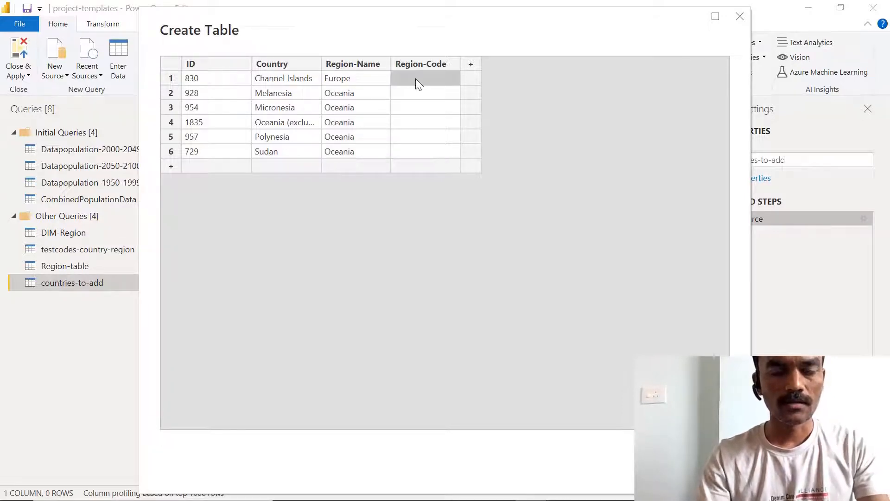
pyautogui.write('E')
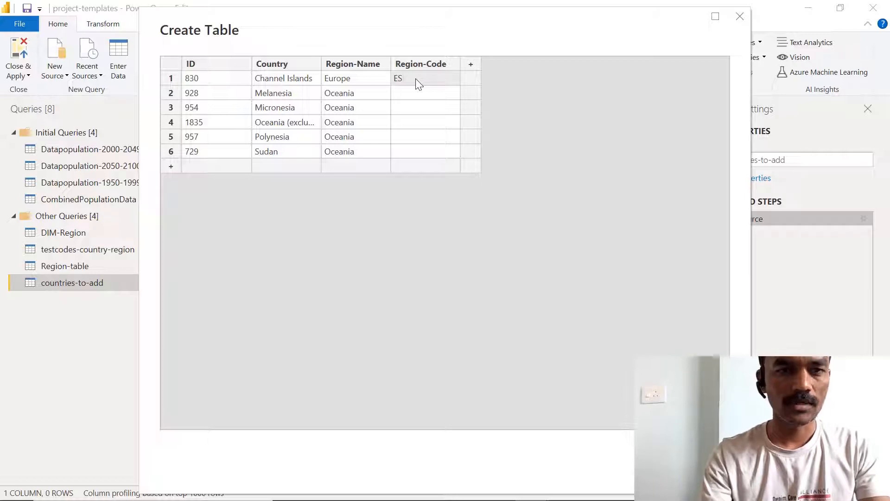
pyautogui.write('S')
pyautogui.press('BackSpace')
pyautogui.write('U')
pyautogui.press('Return')
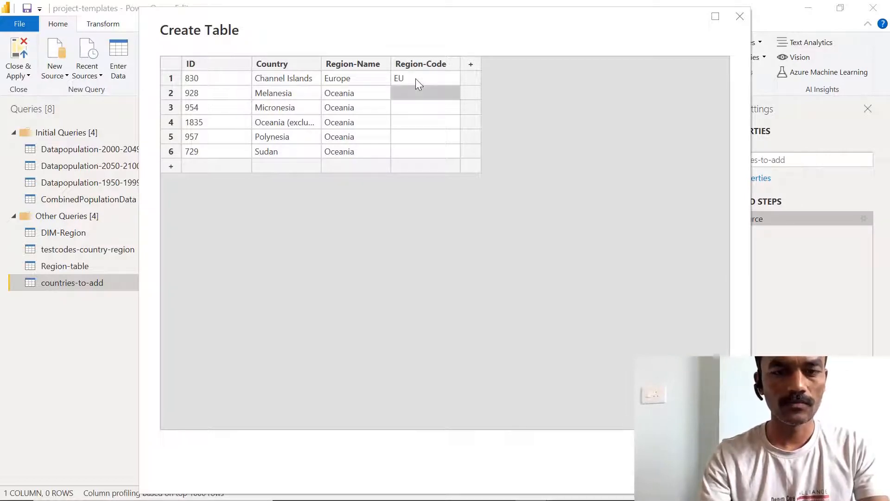
pyautogui.write('OC')
pyautogui.press('Return')
pyautogui.write('OC')
pyautogui.press('Return')
pyautogui.write('OC')
pyautogui.press('Return')
pyautogui.write('OC')
pyautogui.press('Return')
pyautogui.write('OC')
pyautogui.press('Return')
pyautogui.click(297, 178)
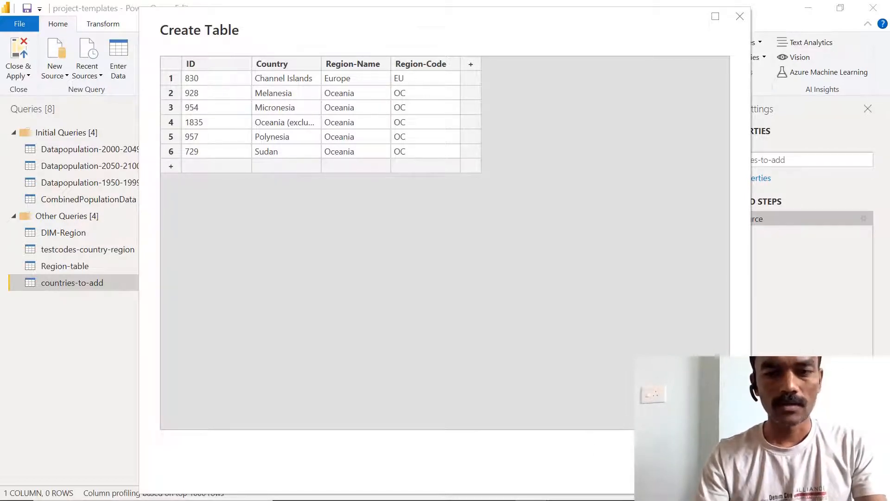
pyautogui.click(661, 472)
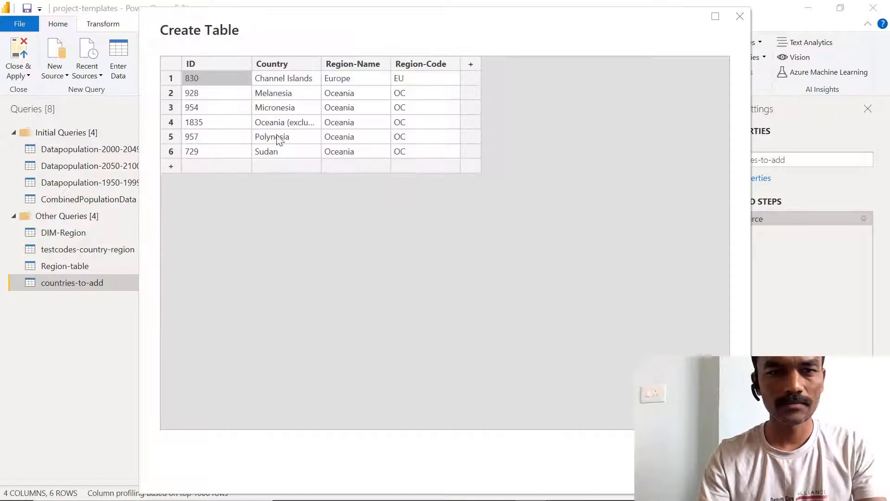
# Step: Delete the Country column from the countries-to-add source table and apply the change
pyautogui.click(283, 64)
pyautogui.press('Delete')
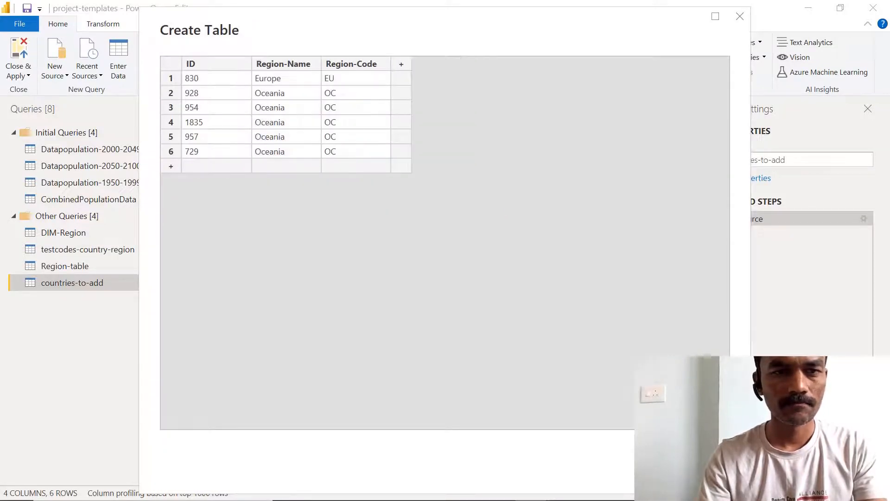
pyautogui.click(654, 469)
# Step: Remove the rows with an empty ID from testcodes-country-region
pyautogui.click(84, 232)
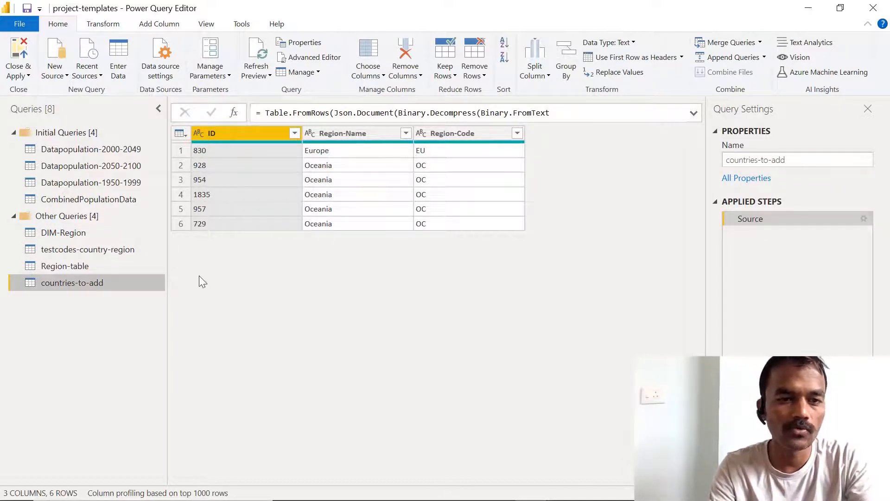
pyautogui.click(92, 248)
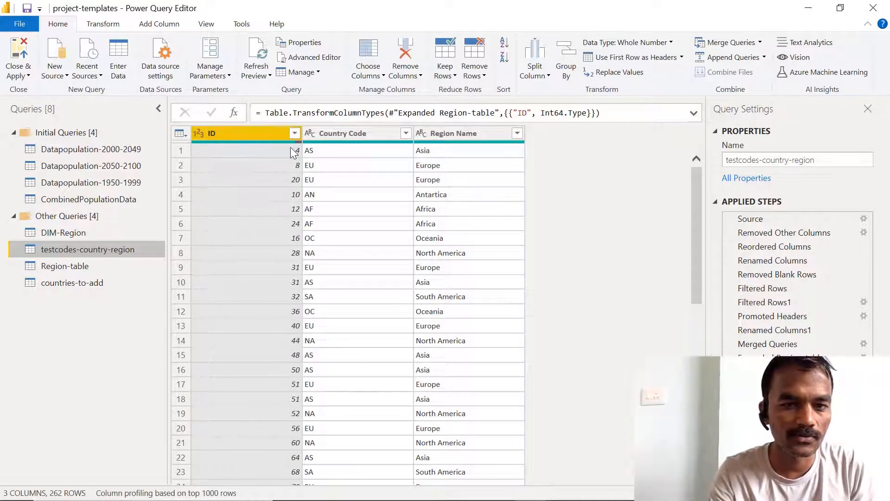
pyautogui.moveTo(293, 144)
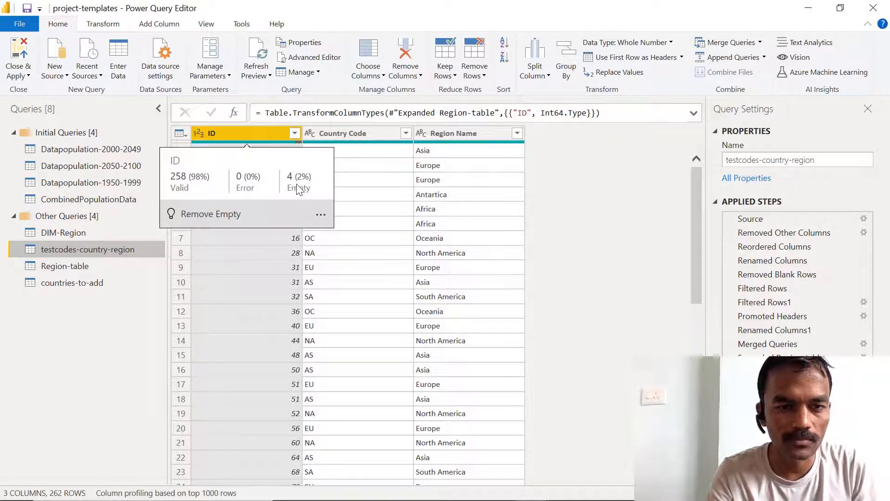
pyautogui.click(204, 215)
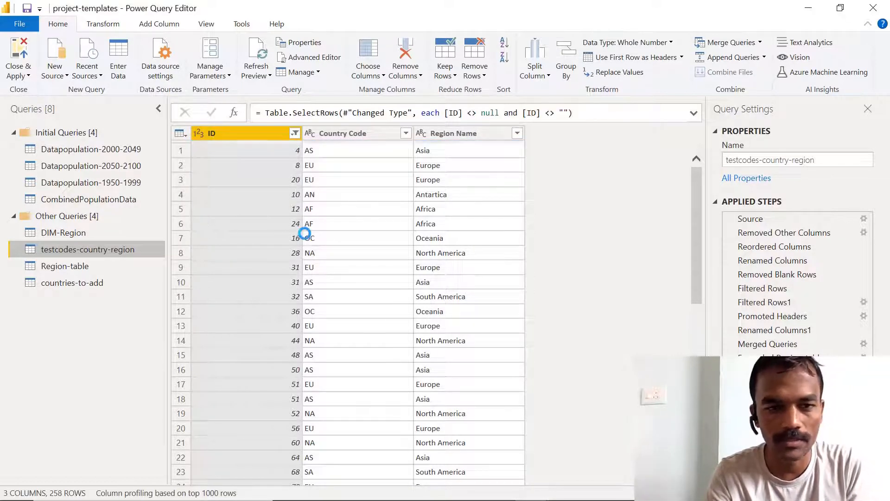
# Step: Change the data type of the ID column in countries-to-add to Whole Number
pyautogui.click(94, 286)
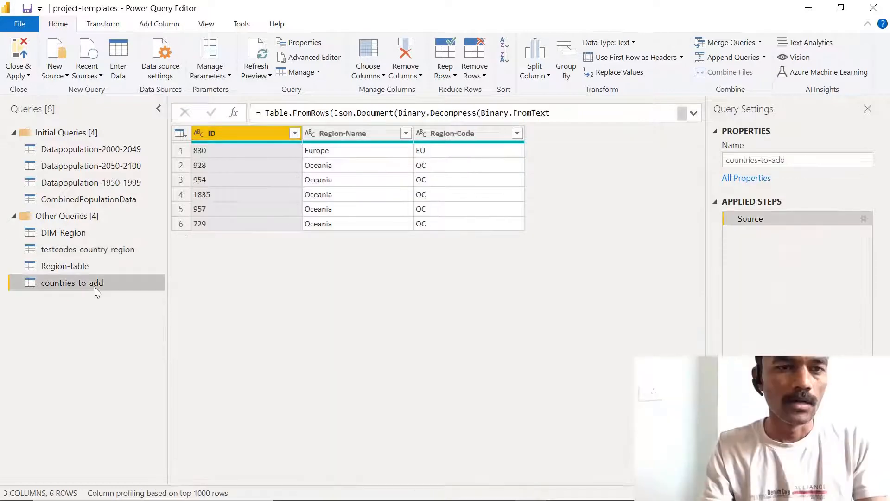
pyautogui.click(103, 250)
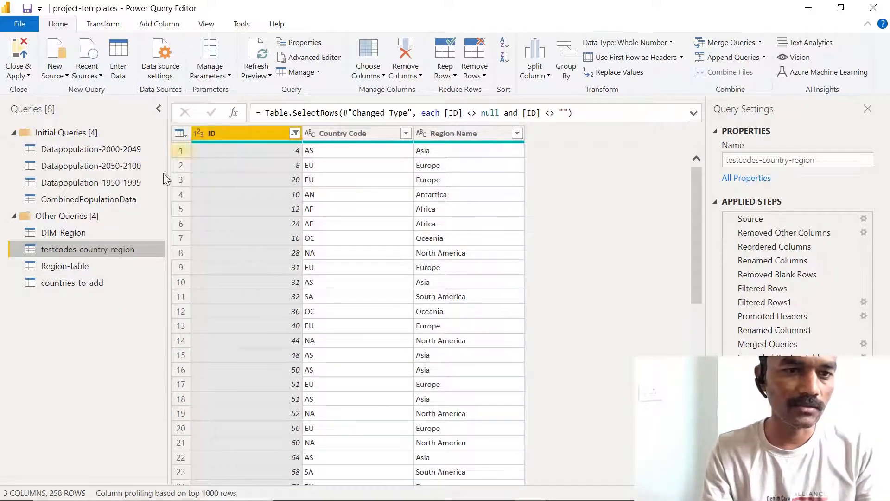
pyautogui.click(85, 282)
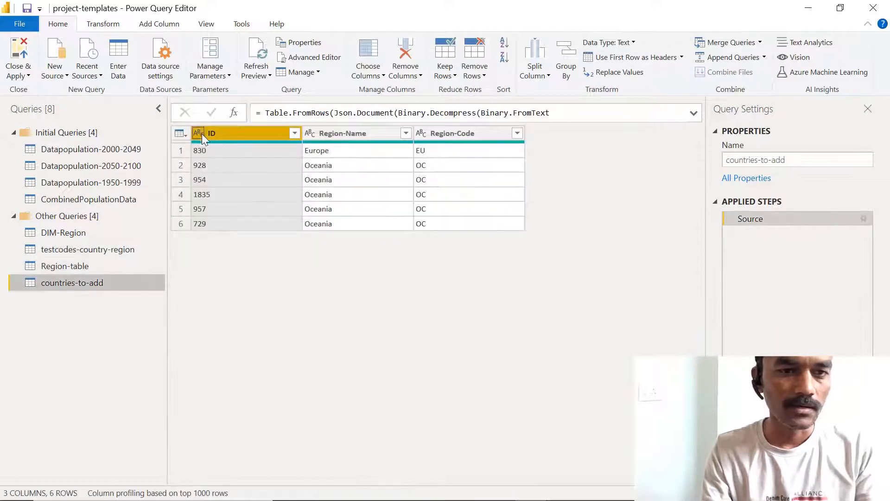
pyautogui.click(199, 133)
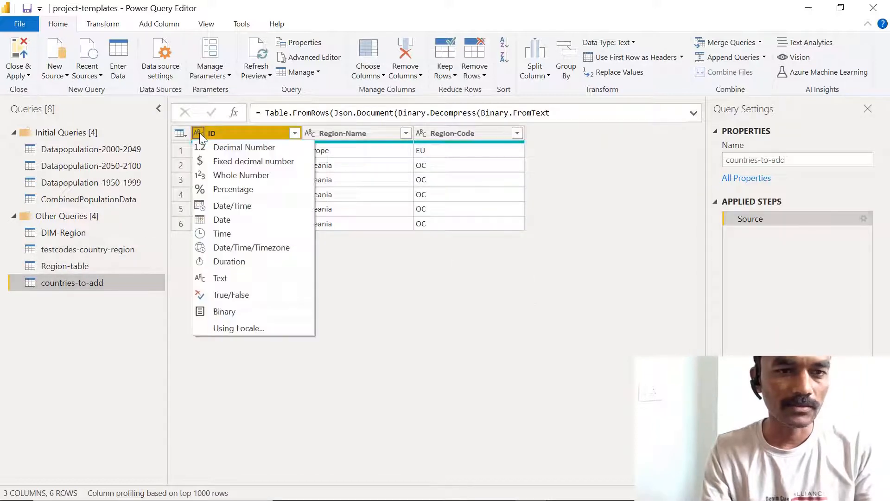
pyautogui.click(238, 175)
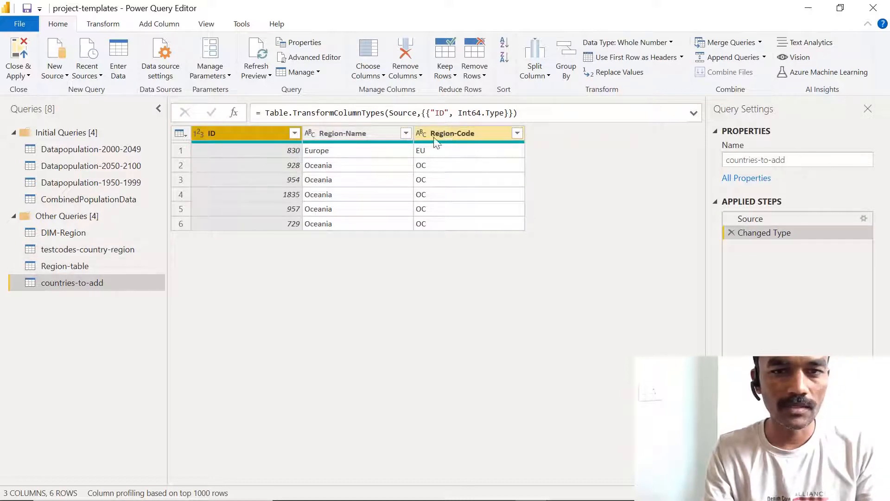
# Step: In testcodes-country-region, rename Country Code to Region-Code and Region Name to Region-Name, and check the headers against countries-to-add
pyautogui.click(110, 244)
pyautogui.doubleClick(344, 137)
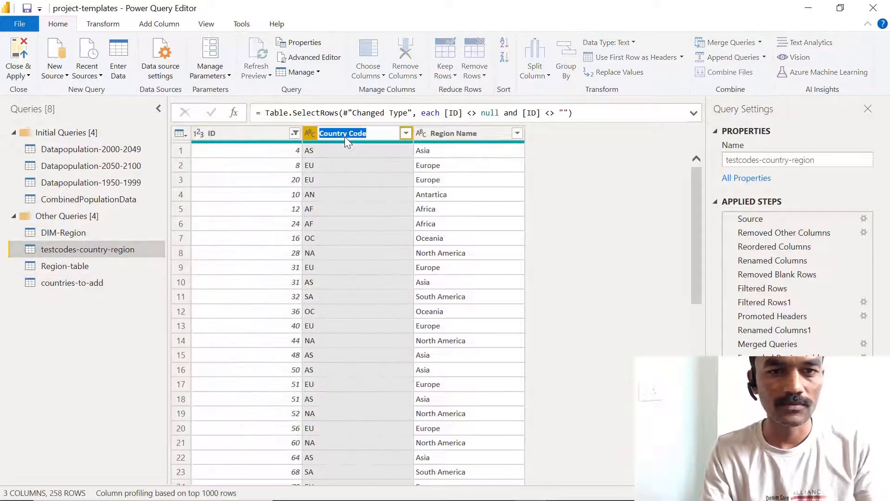
pyautogui.write('Regi')
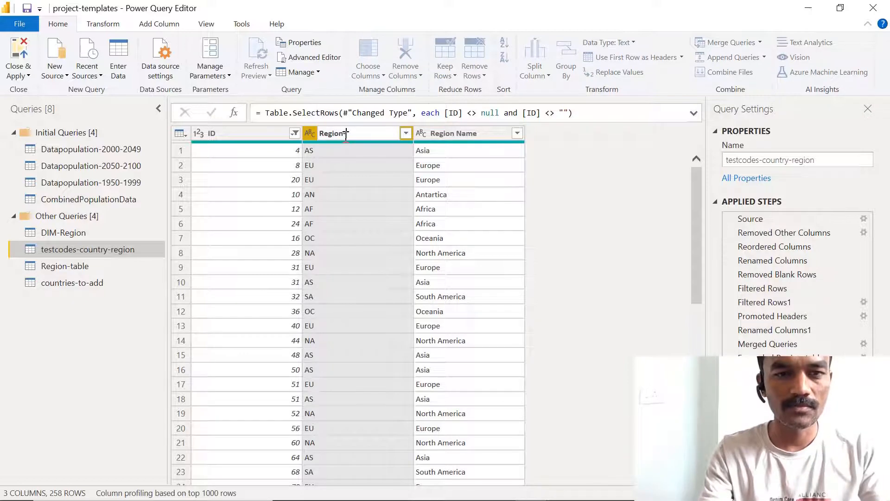
pyautogui.press('Return')
pyautogui.doubleClick(461, 134)
pyautogui.write('Reg')
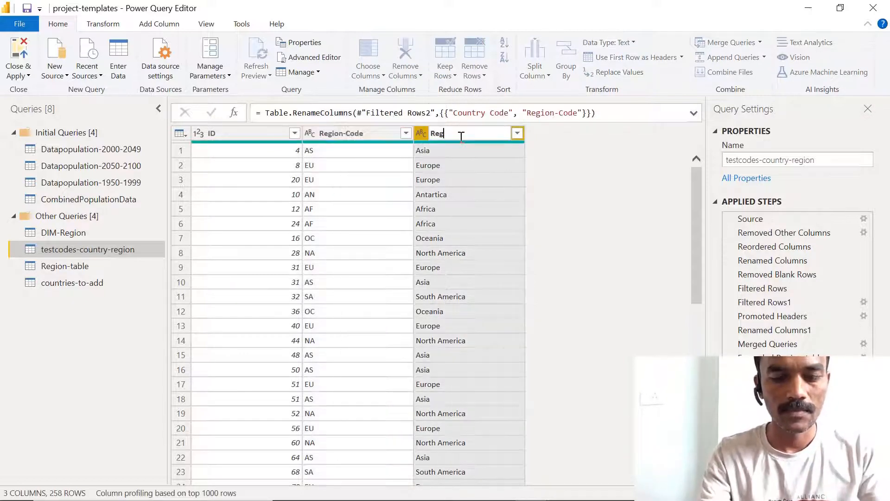
pyautogui.press('Return')
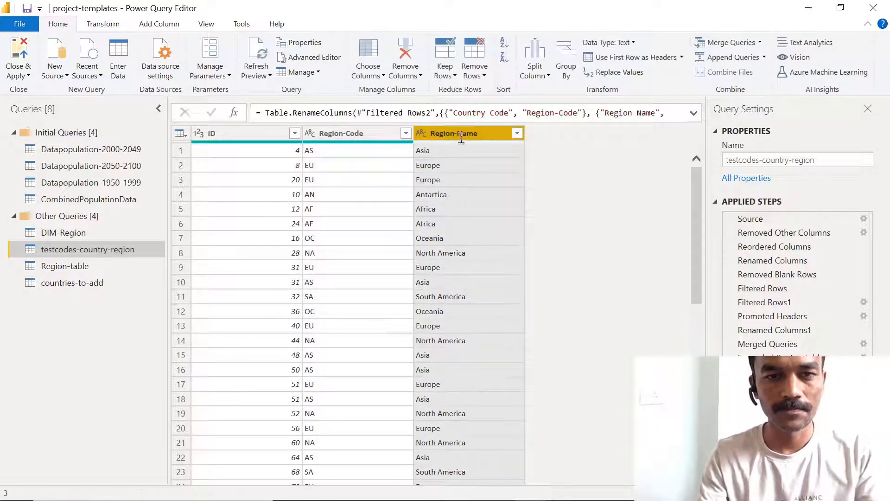
pyautogui.click(99, 281)
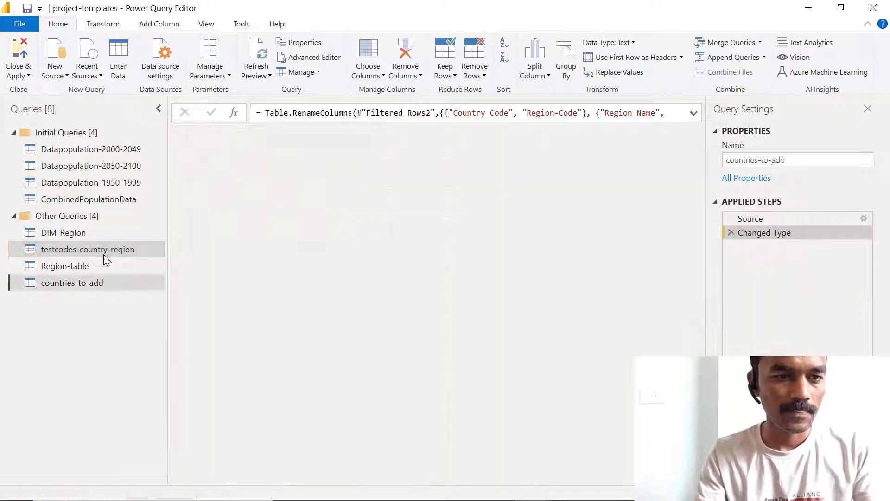
pyautogui.click(110, 248)
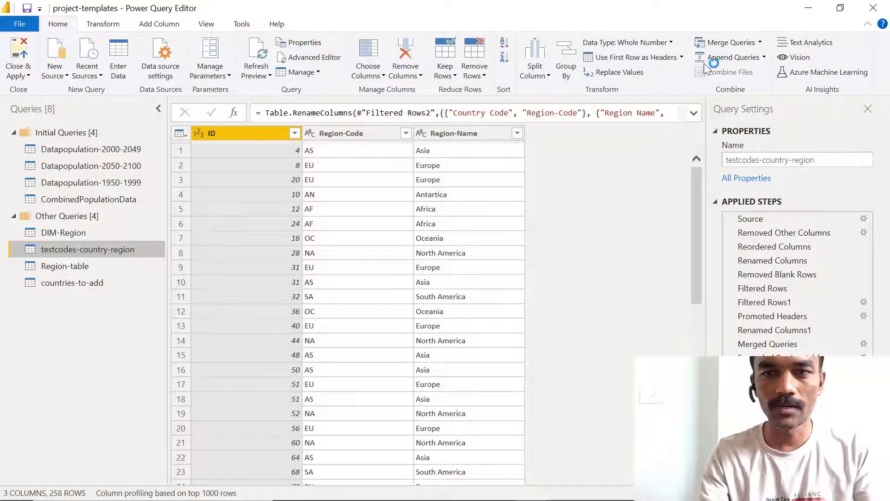
# Step: Append the countries-to-add table to testcodes-country-region
pyautogui.click(764, 58)
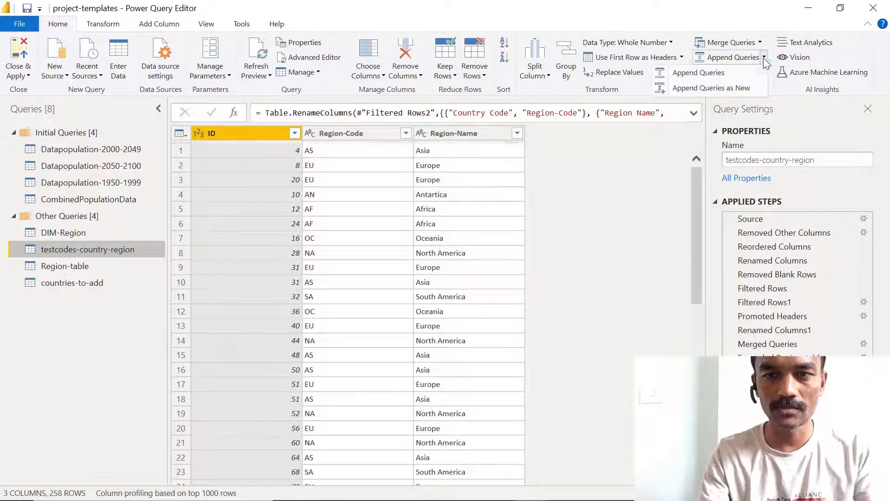
pyautogui.click(740, 73)
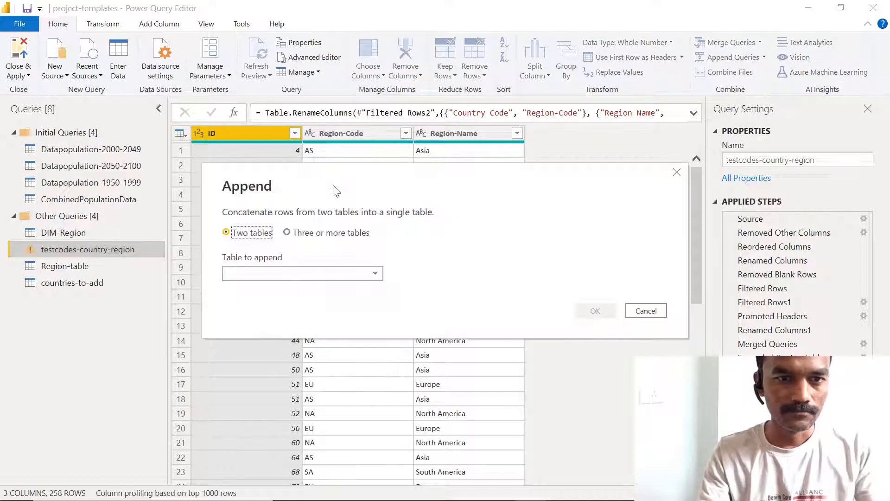
pyautogui.click(371, 274)
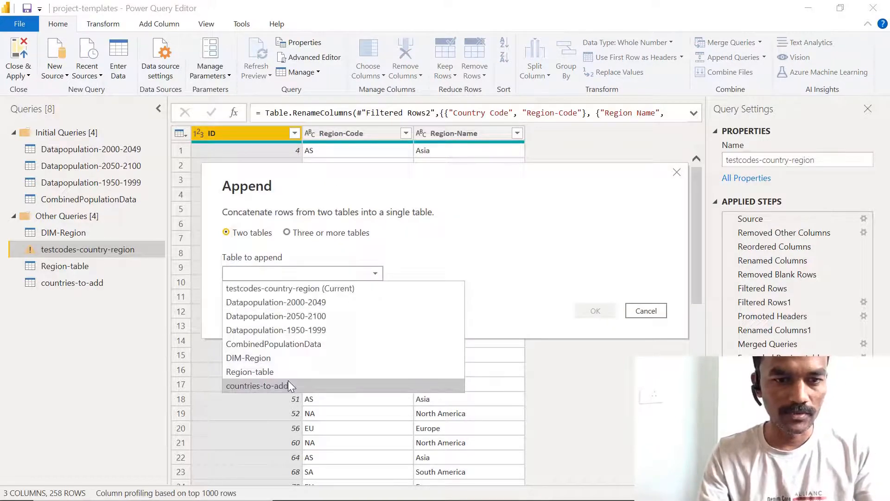
pyautogui.click(288, 384)
pyautogui.click(598, 312)
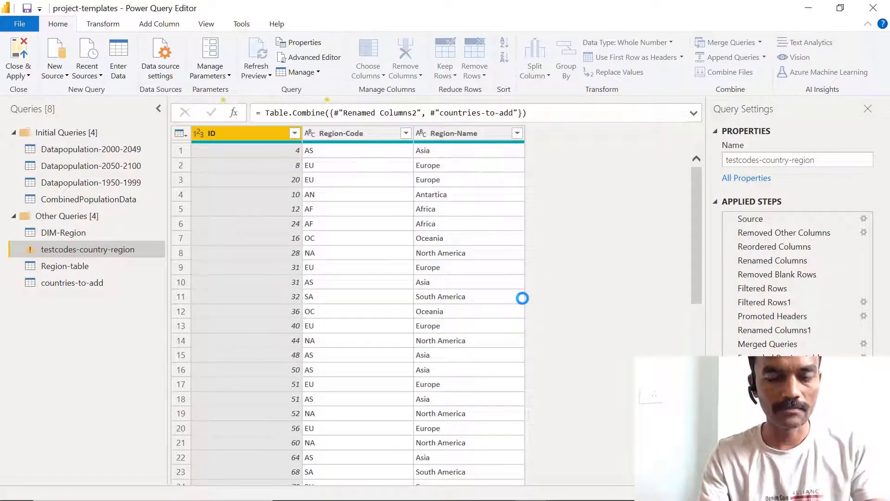
# Step: Review the countries-to-add IDs and search the ID column of testcodes-country-region for 1835 without filtering it
pyautogui.click(69, 283)
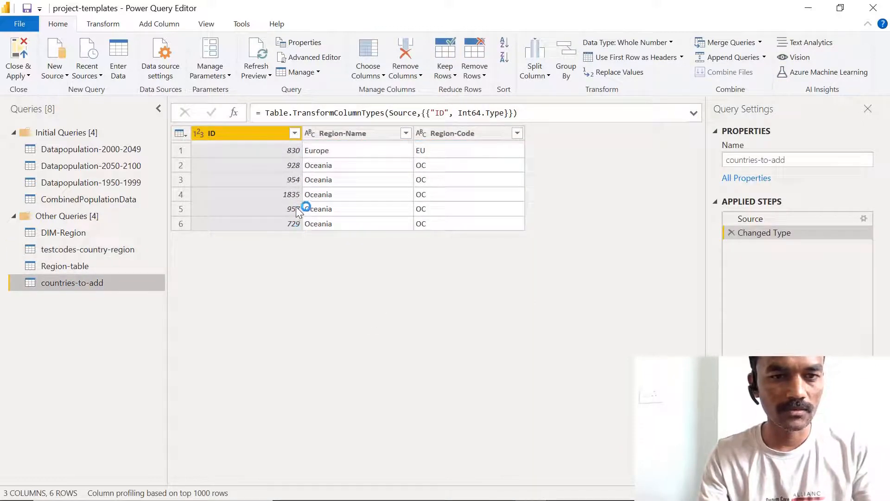
pyautogui.click(139, 249)
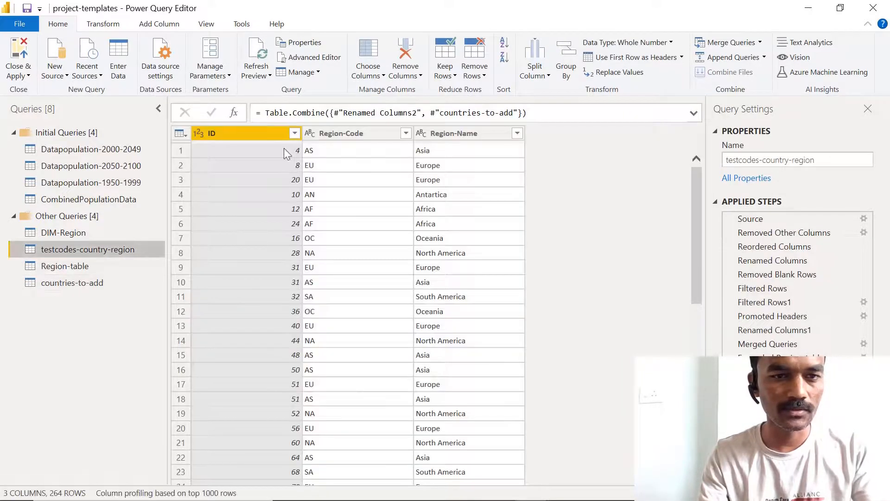
pyautogui.click(295, 132)
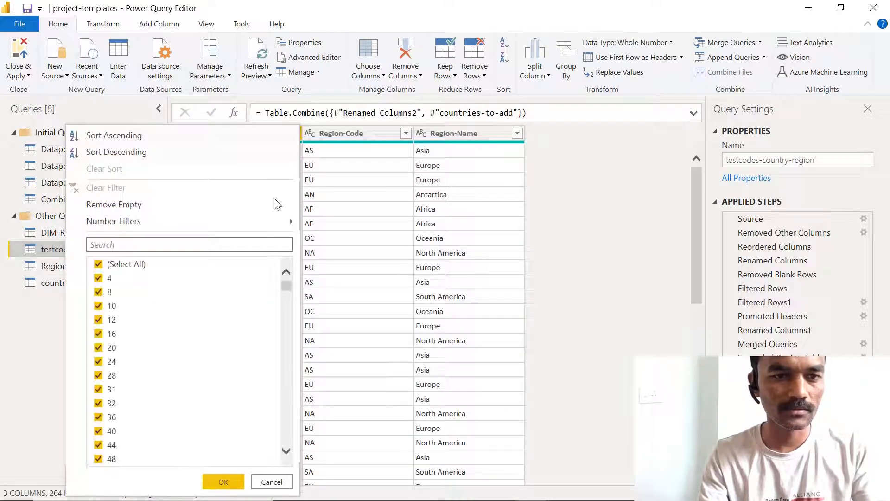
pyautogui.click(230, 246)
pyautogui.write('1835')
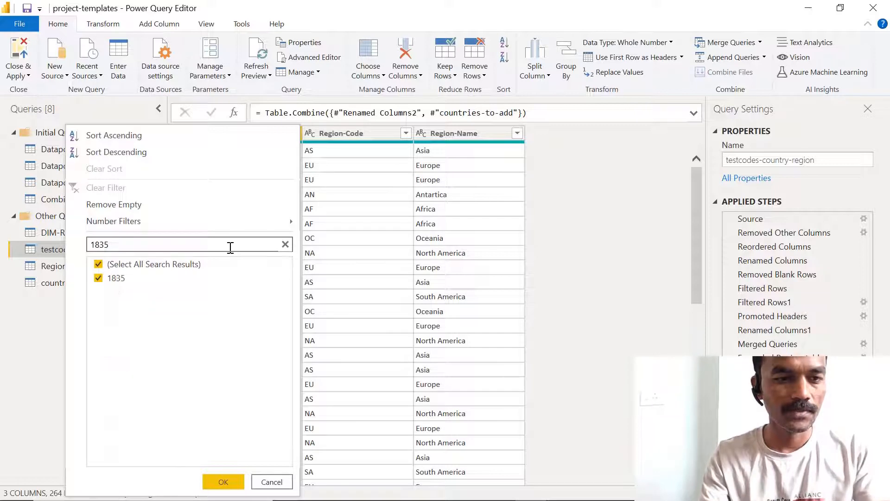
pyautogui.click(271, 482)
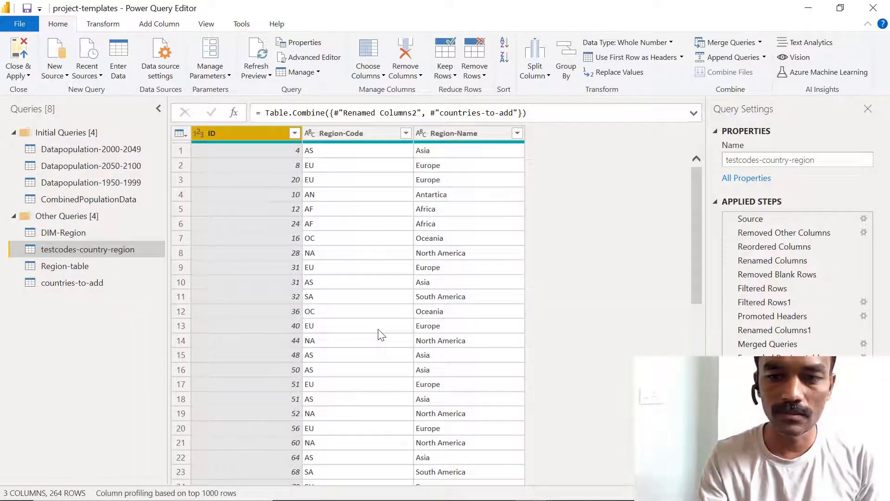
# Step: Change the join kind of the existing merge step in DIM-Region to Left Outer (all from first, matching from second)
pyautogui.click(71, 232)
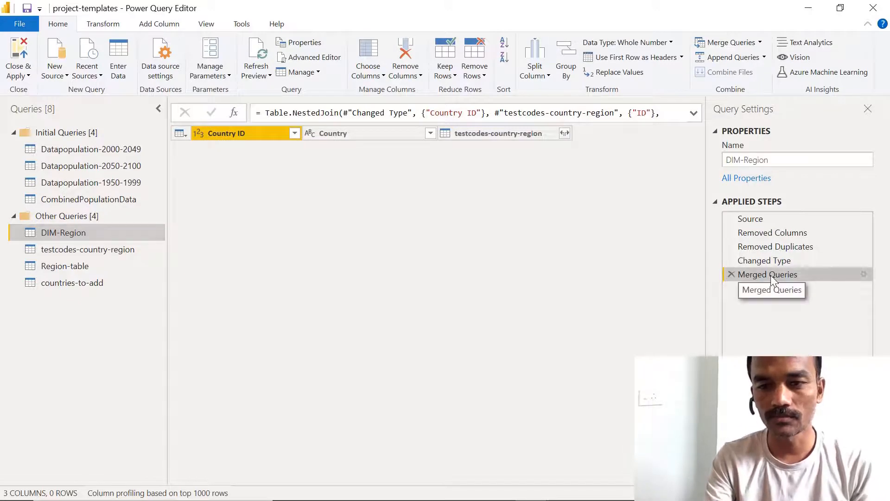
pyautogui.click(864, 274)
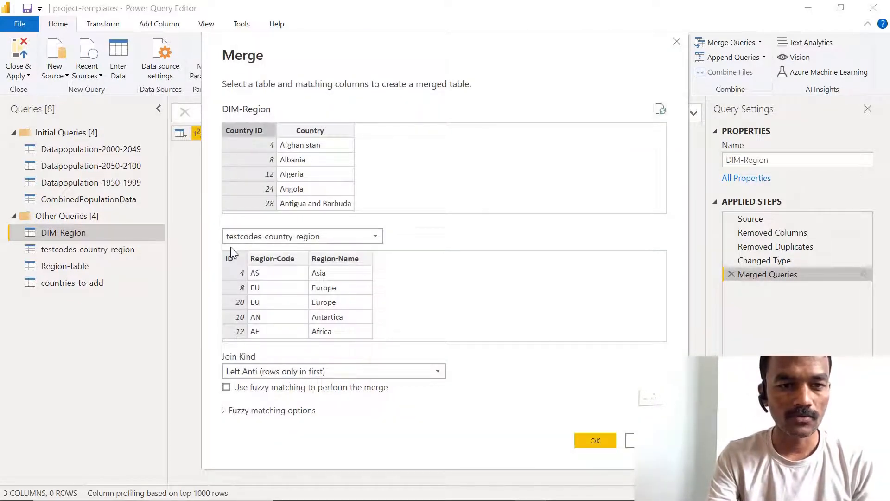
pyautogui.click(333, 370)
pyautogui.click(273, 387)
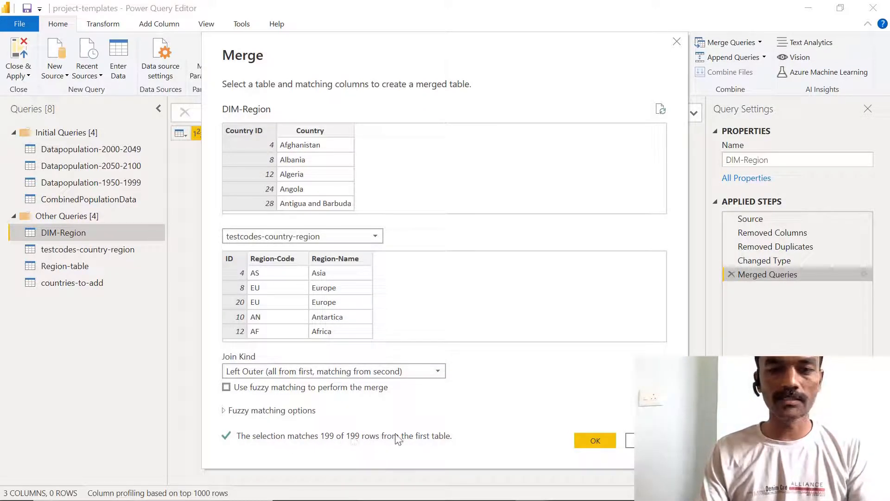
pyautogui.click(593, 440)
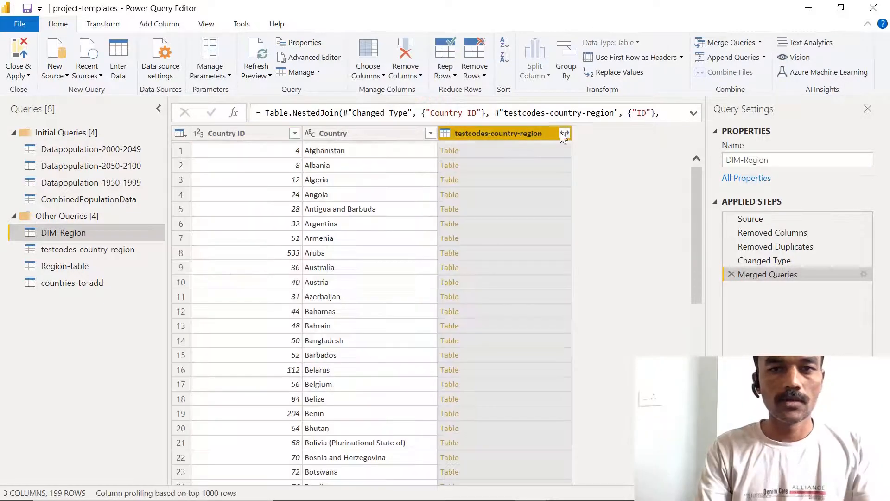
# Step: Expand the merged testcodes-country-region column in DIM-Region to include only Region-Name, without the original column name prefix
pyautogui.click(564, 134)
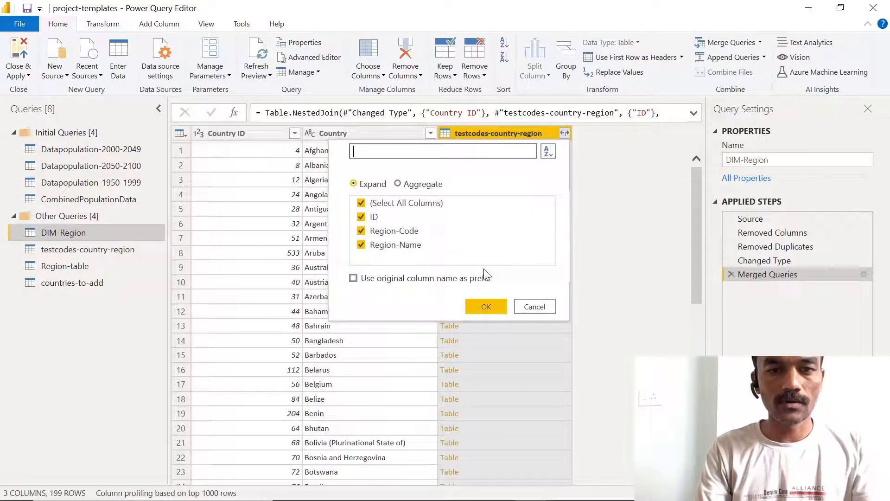
pyautogui.click(361, 217)
pyautogui.click(361, 230)
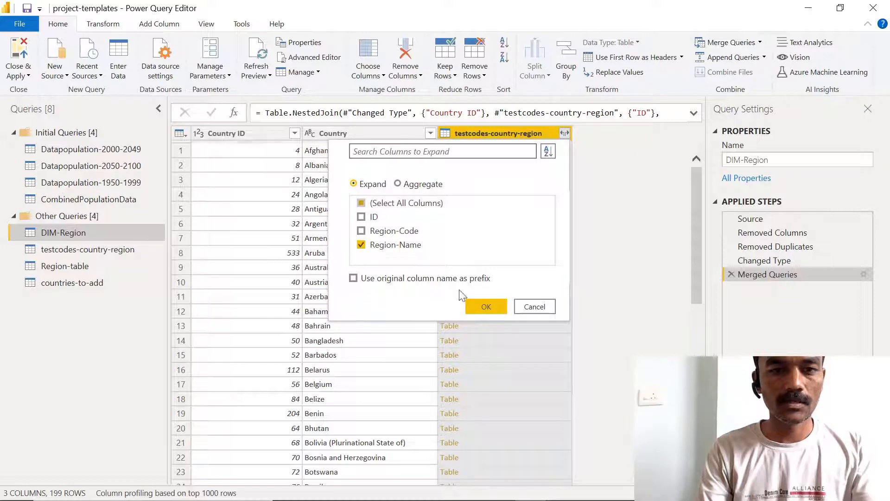
pyautogui.click(486, 306)
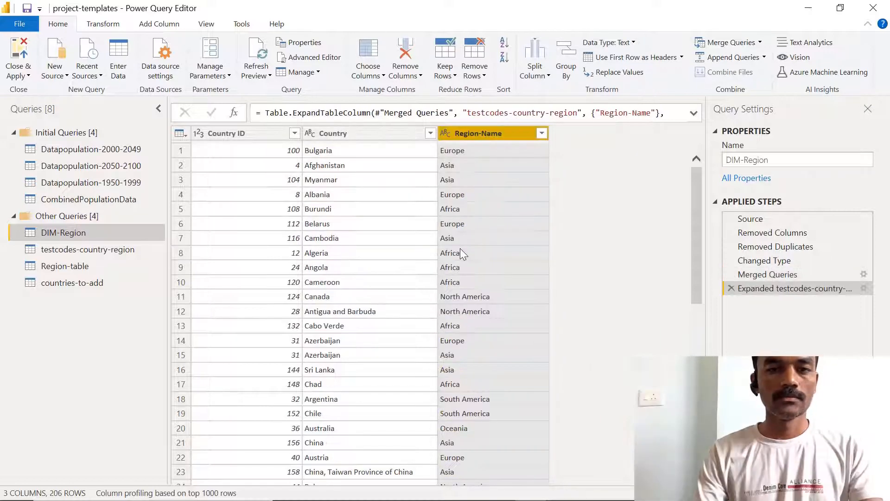
# Step: Sort DIM-Region by Country in ascending order and inspect the repeated Armenia rows
pyautogui.moveTo(694, 232); pyautogui.dragTo(706, 167)
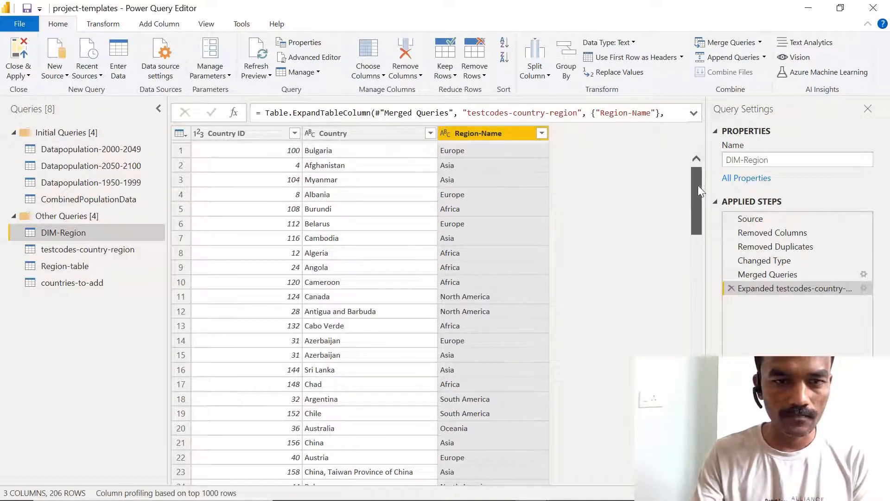
pyautogui.click(430, 133)
pyautogui.click(251, 147)
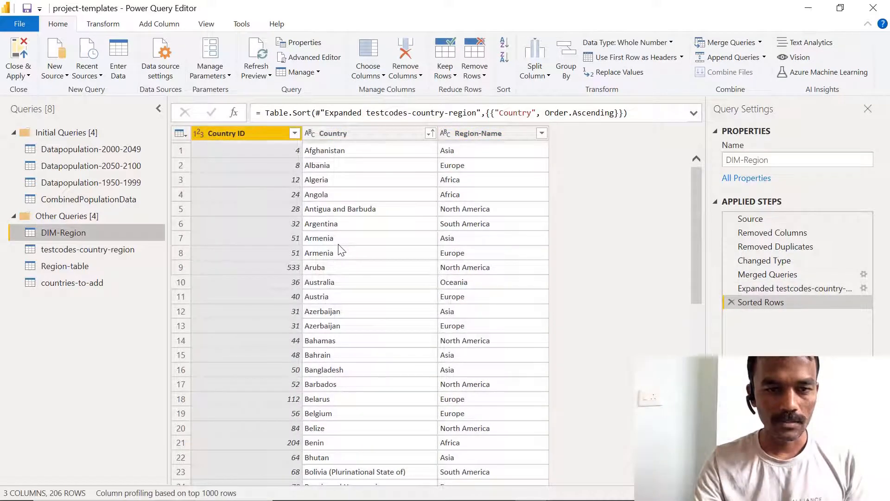
pyautogui.click(337, 241)
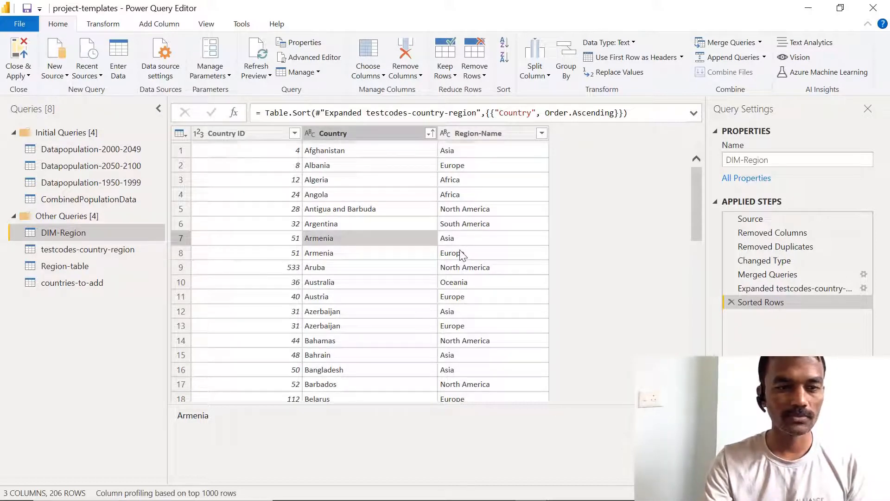
# Step: Filter the ID column of testcodes-country-region to 51 to inspect its regions, and restore all IDs
pyautogui.click(76, 251)
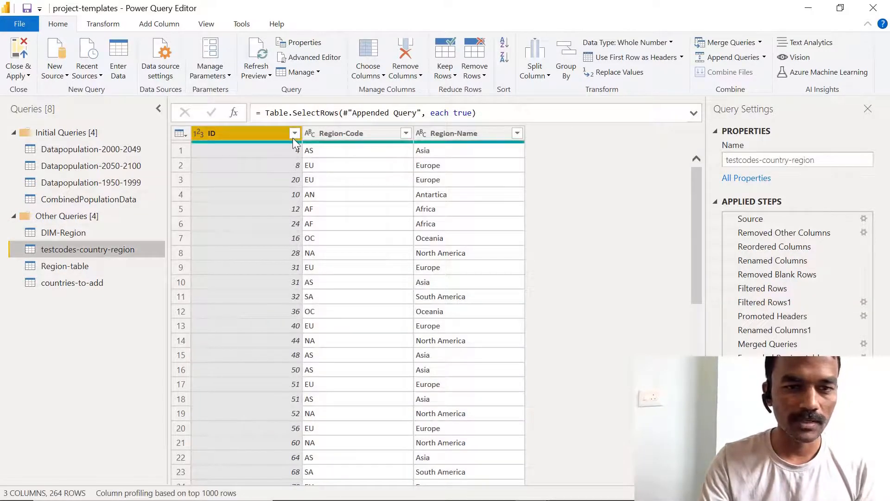
pyautogui.click(294, 134)
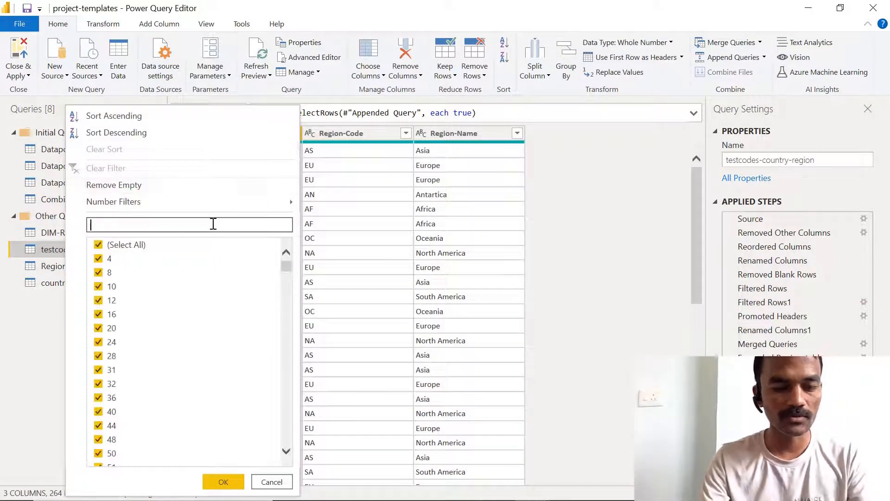
pyautogui.write('51')
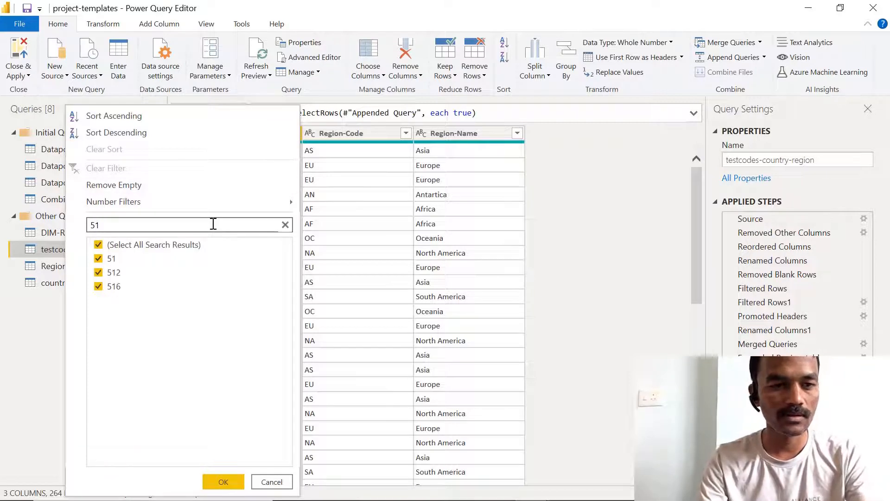
pyautogui.click(116, 246)
pyautogui.click(110, 256)
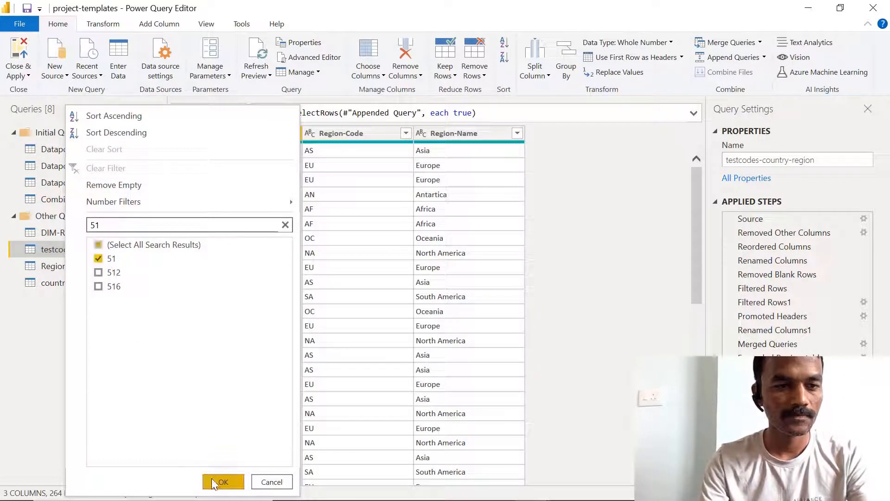
pyautogui.click(224, 482)
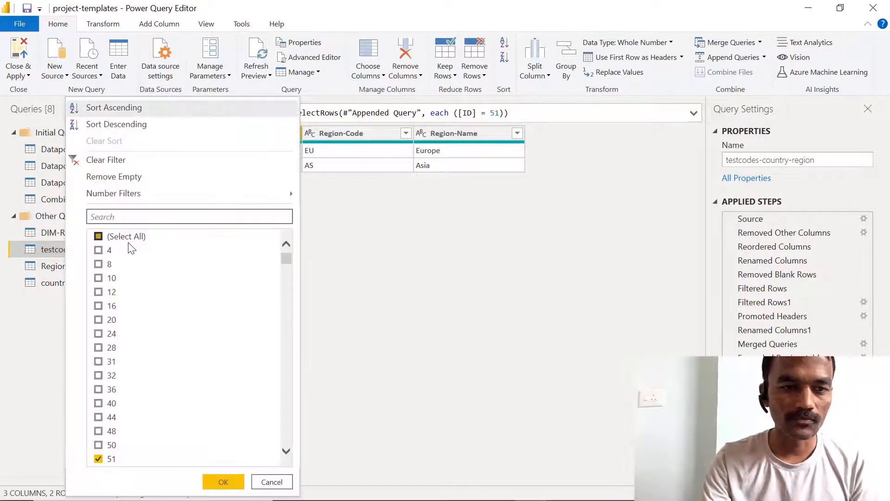
pyautogui.click(98, 236)
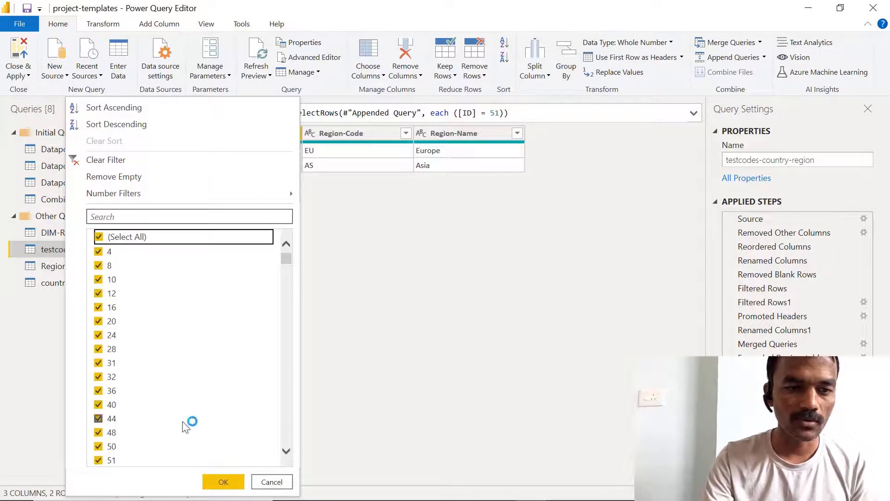
pyautogui.click(222, 482)
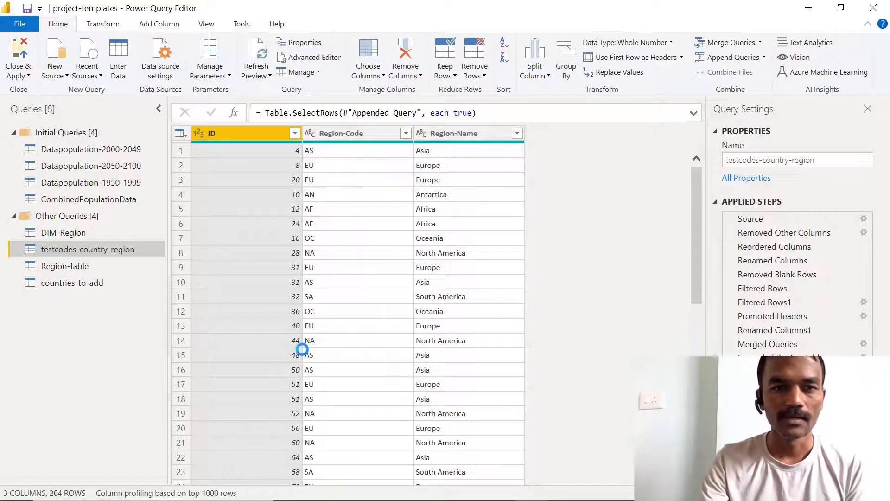
pyautogui.click(487, 76)
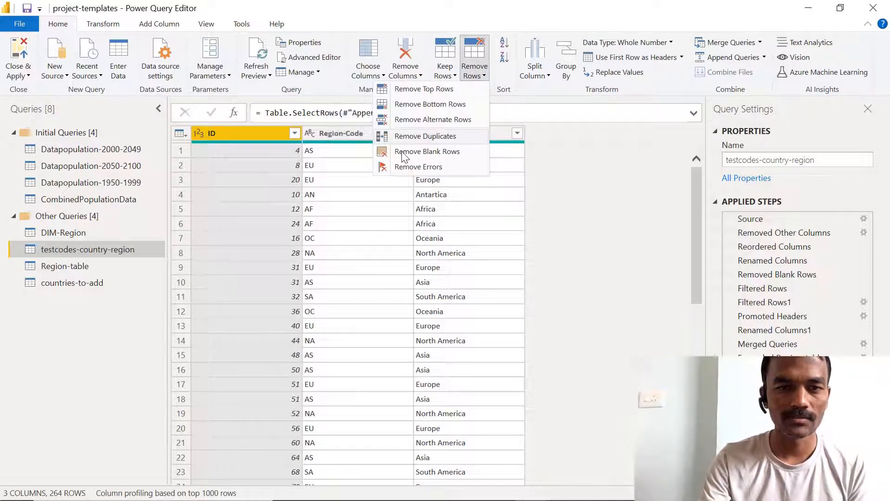
pyautogui.click(321, 214)
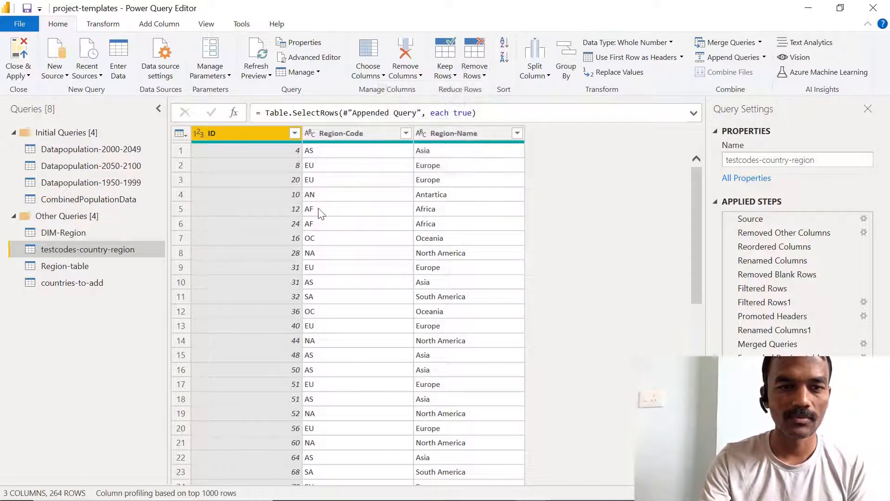
pyautogui.click(455, 77)
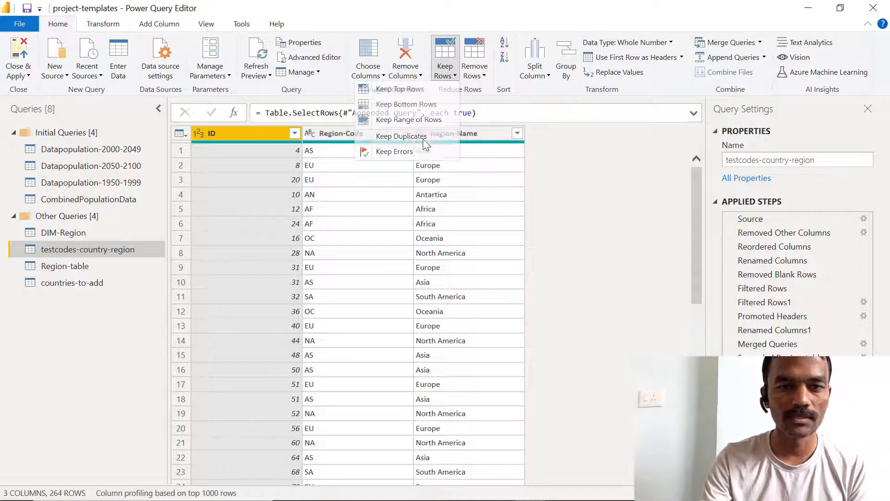
pyautogui.click(387, 126)
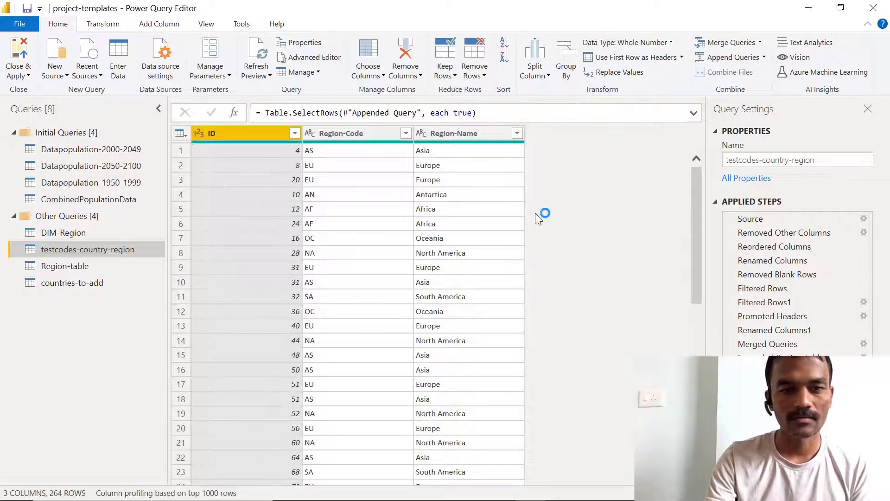
# Step: Remove the duplicate rows from testcodes-country-region based on the ID column and check the result in DIM-Region
pyautogui.click(480, 75)
pyautogui.click(452, 138)
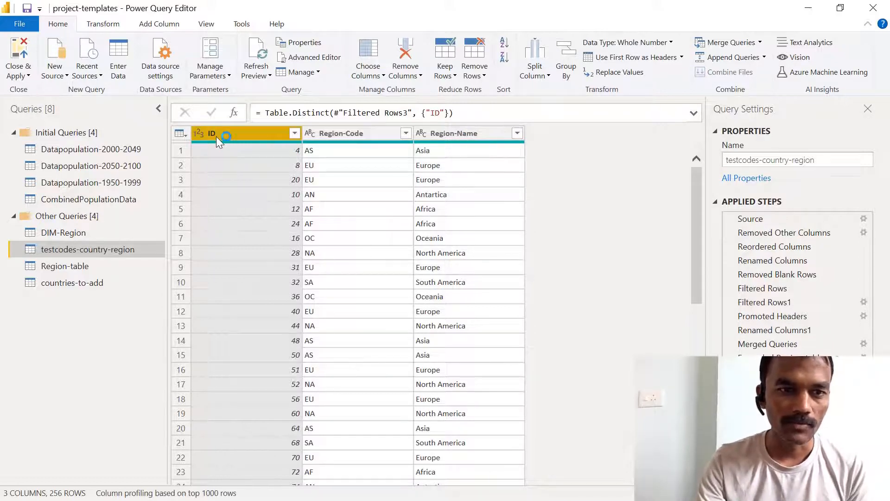
pyautogui.click(88, 235)
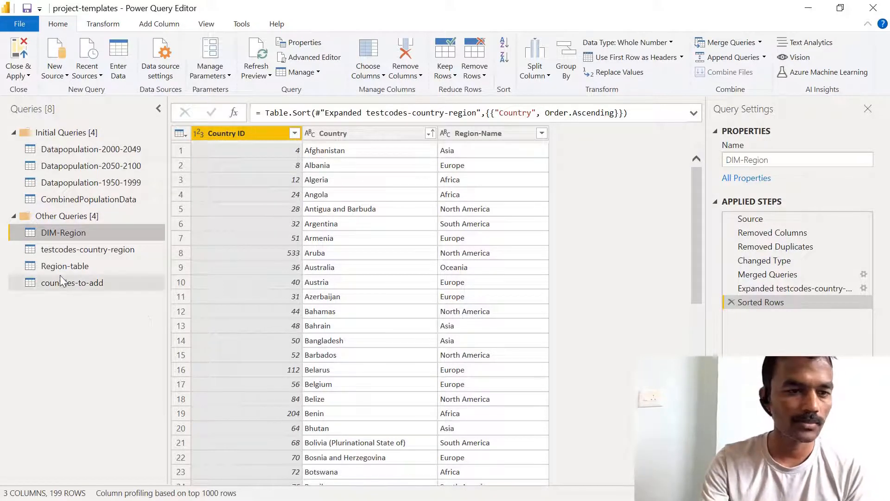
pyautogui.click(58, 253)
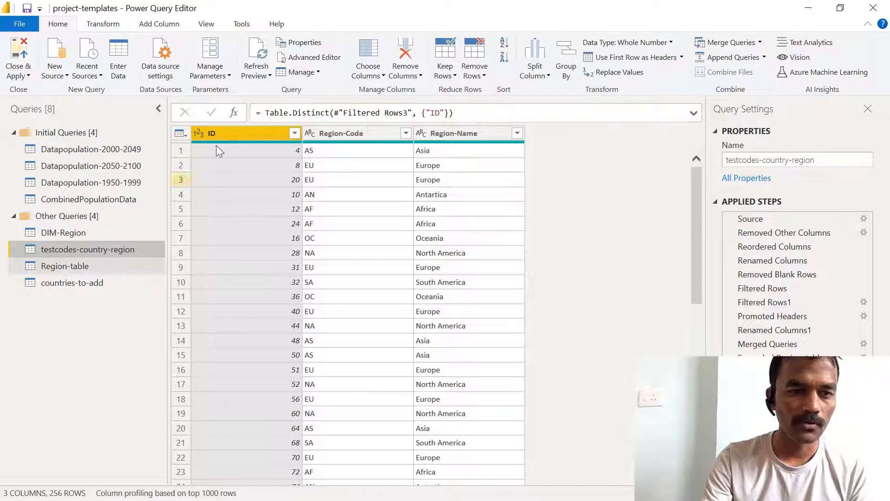
pyautogui.doubleClick(224, 134)
pyautogui.write('Country-')
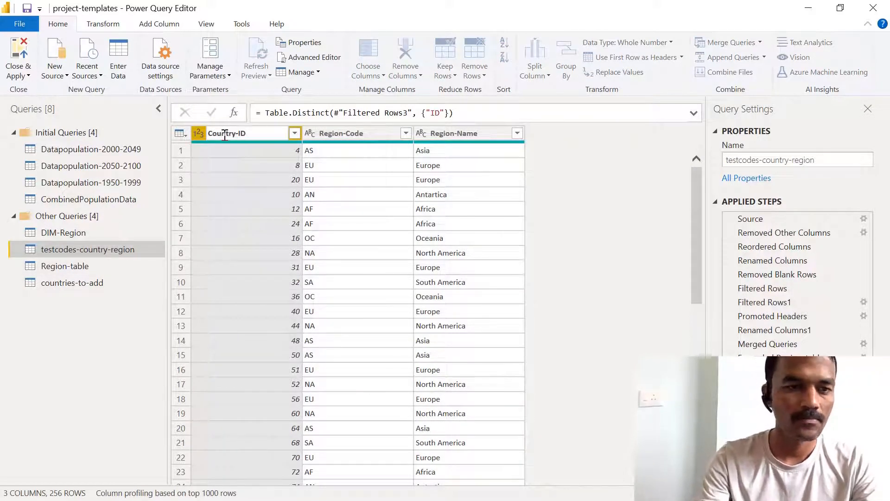
pyautogui.press('Escape')
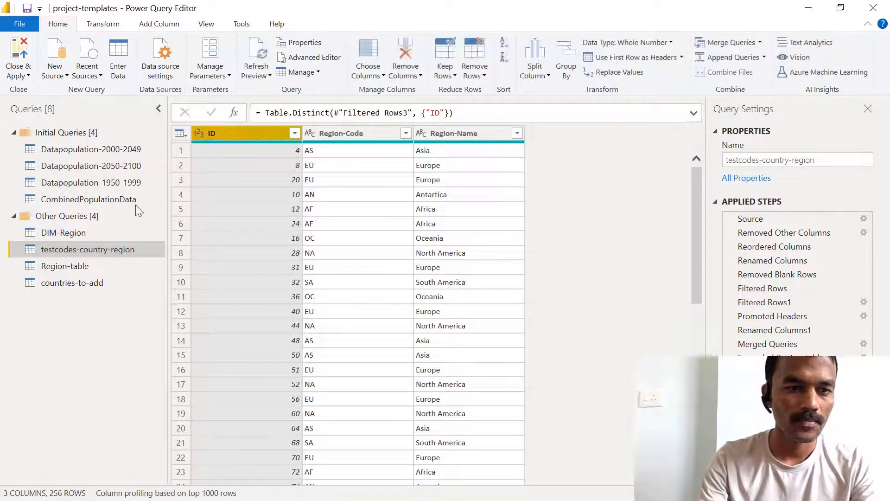
# Step: Rename the ID column of testcodes-country-region to Country ID
pyautogui.click(88, 234)
pyautogui.click(80, 253)
pyautogui.doubleClick(240, 133)
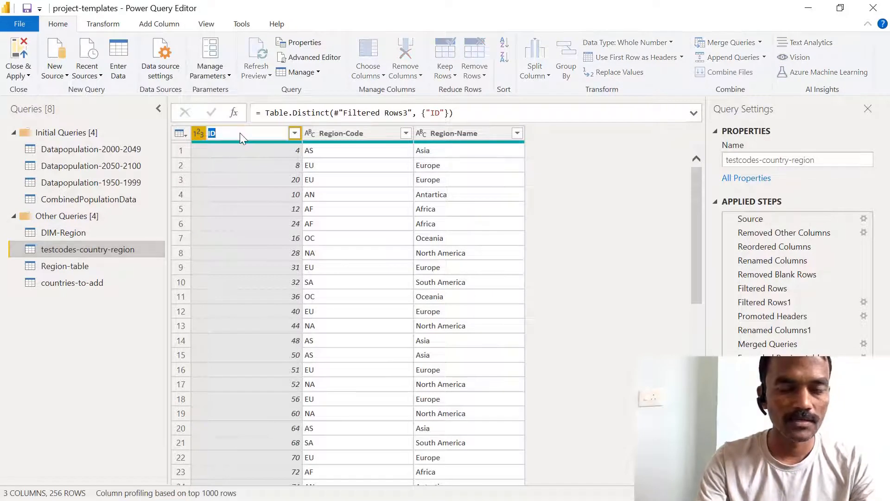
pyautogui.write('Country')
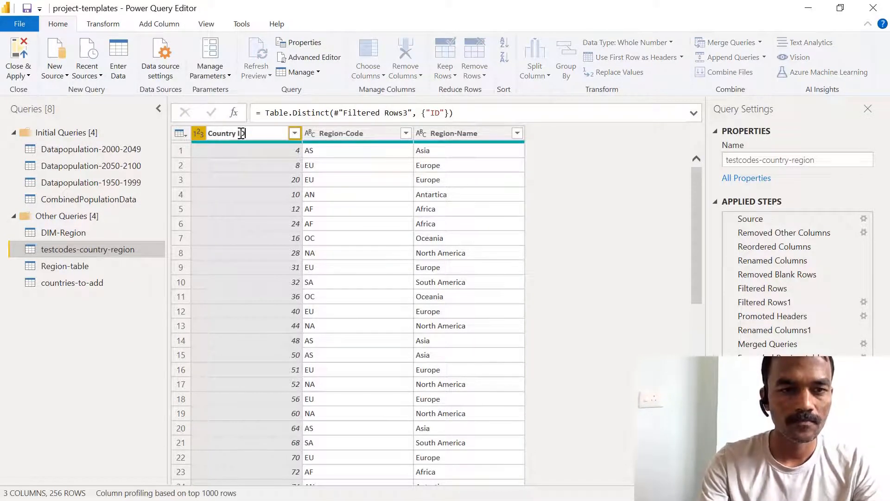
pyautogui.write(' ID')
pyautogui.press('Return')
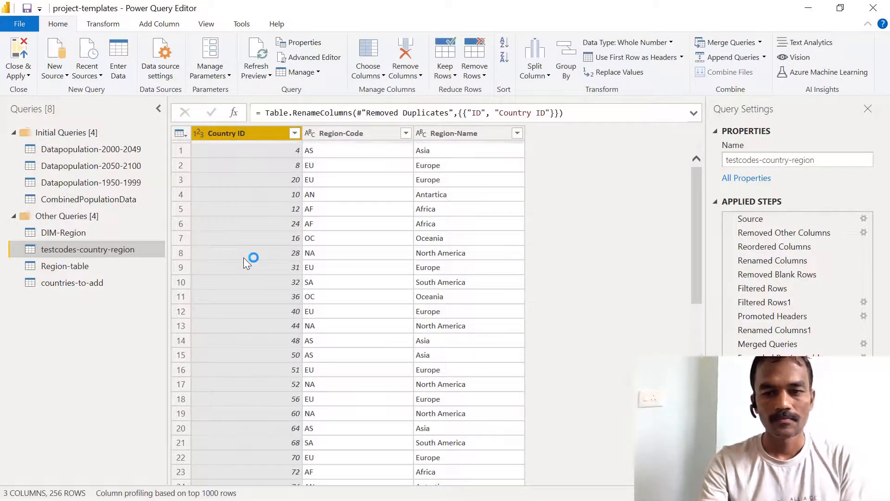
# Step: Edit the Merged Queries step of DIM-Region so both tables are matched on their Country ID columns
pyautogui.click(72, 237)
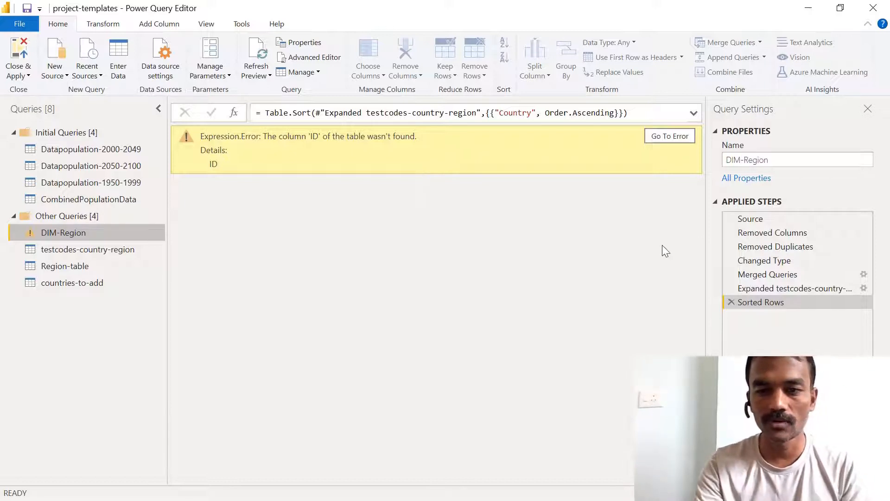
pyautogui.doubleClick(766, 274)
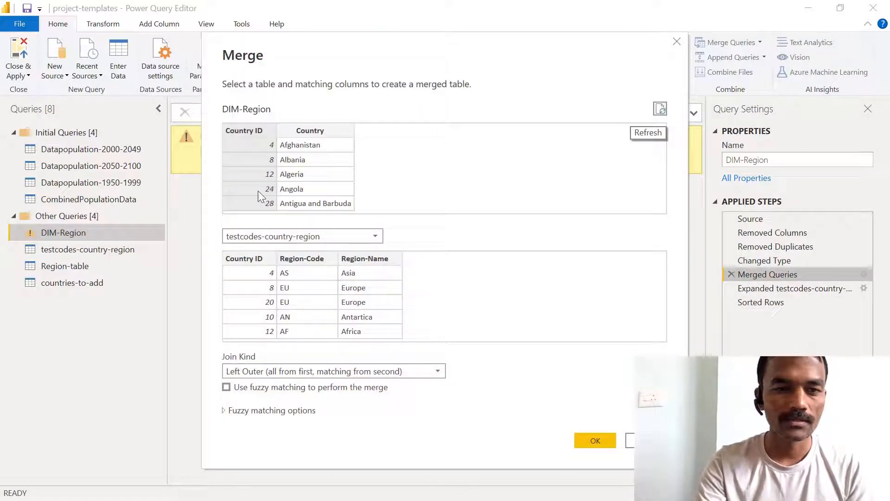
pyautogui.click(254, 135)
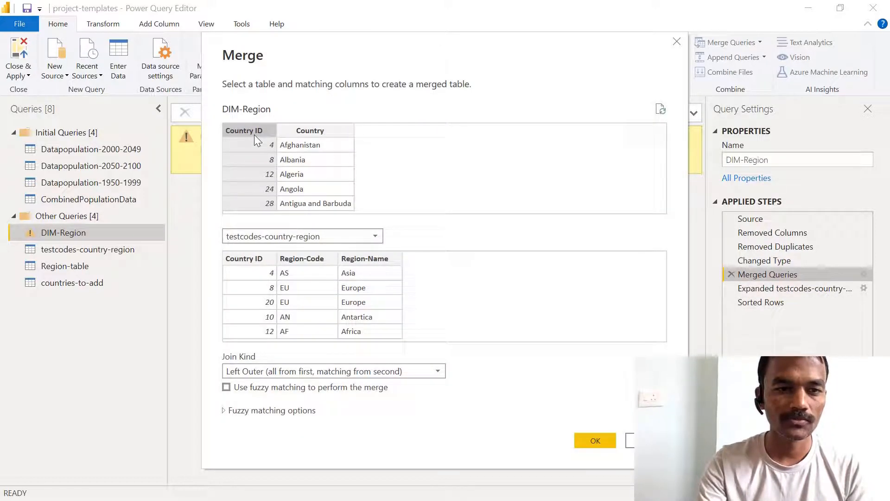
pyautogui.click(247, 259)
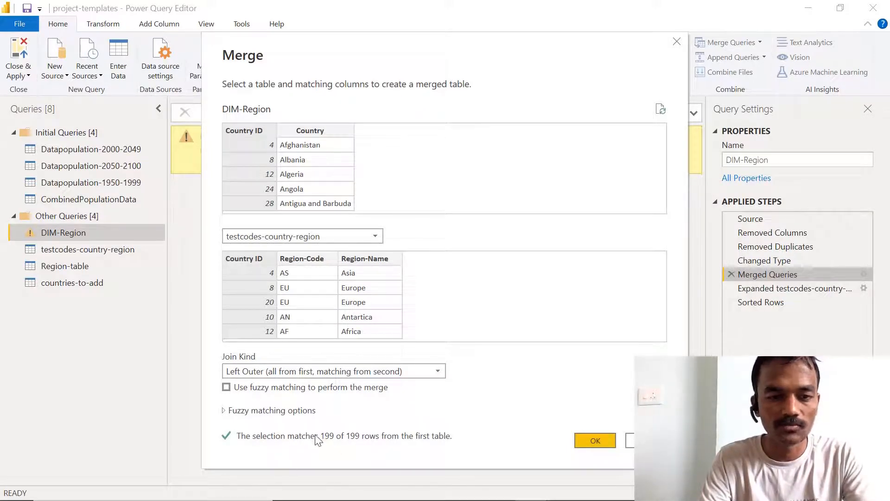
pyautogui.click(596, 443)
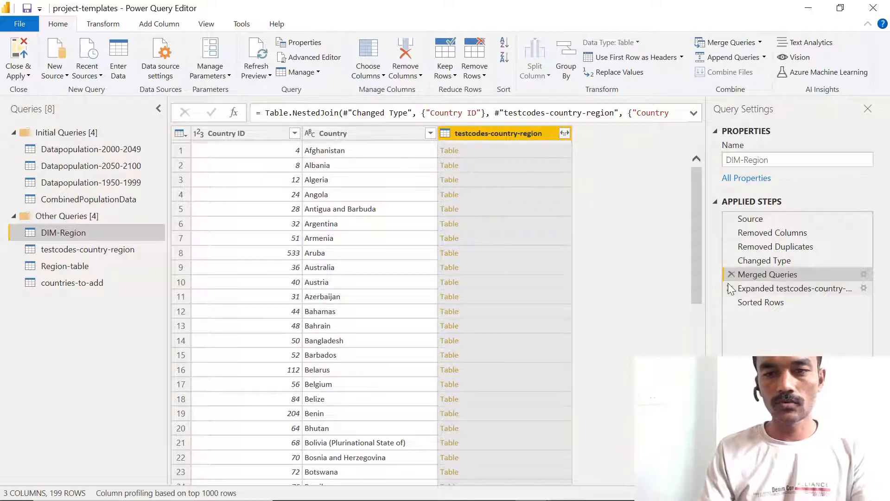
# Step: Inspect the expanded Region-Name column in DIM-Region and search the Country filter values for "oc" without applying a filter
pyautogui.click(748, 287)
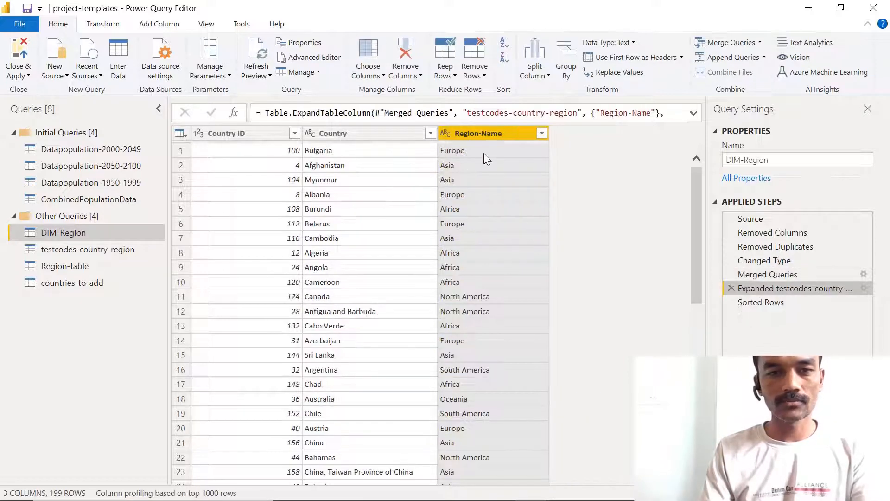
pyautogui.moveTo(702, 221); pyautogui.dragTo(689, 156)
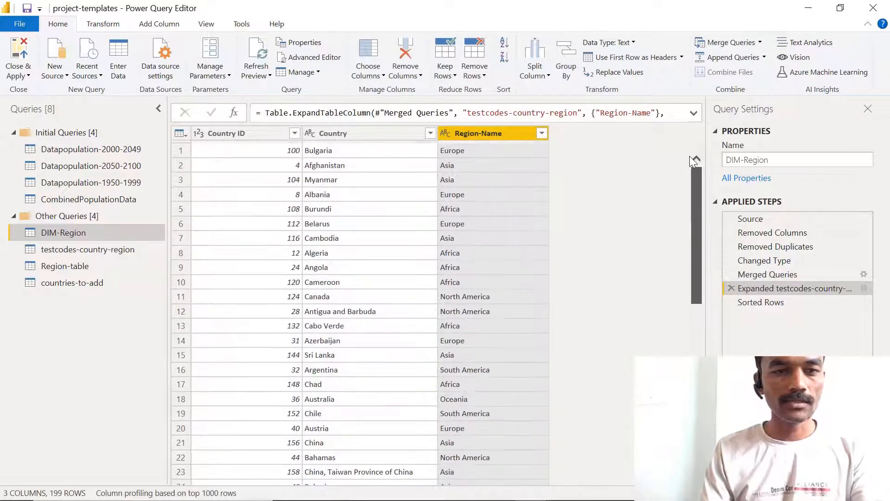
pyautogui.click(431, 134)
pyautogui.click(312, 215)
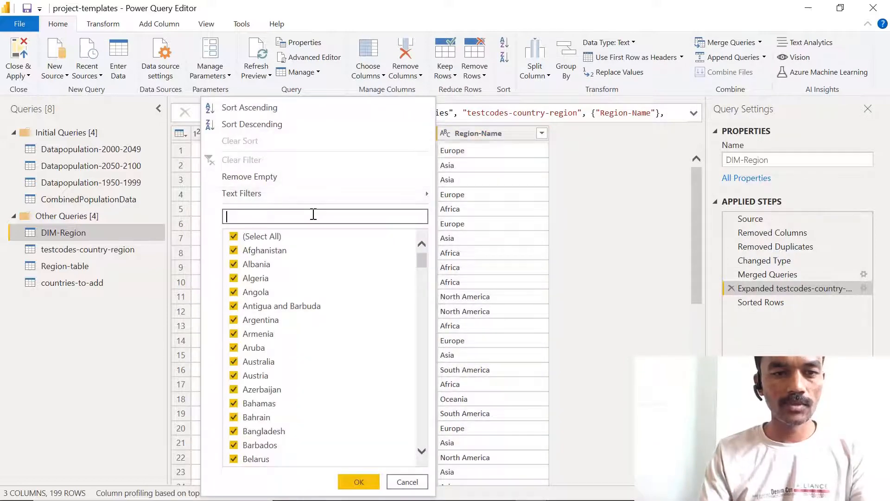
pyautogui.write('oca')
pyautogui.press('BackSpace')
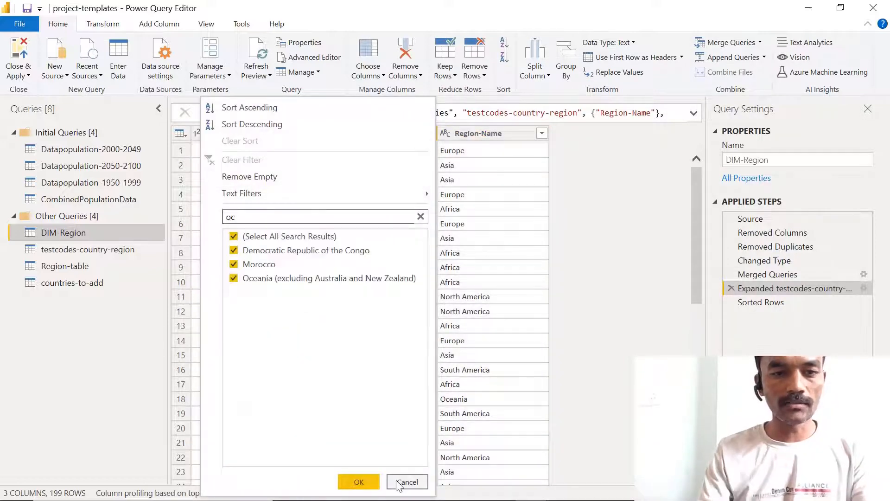
pyautogui.click(400, 483)
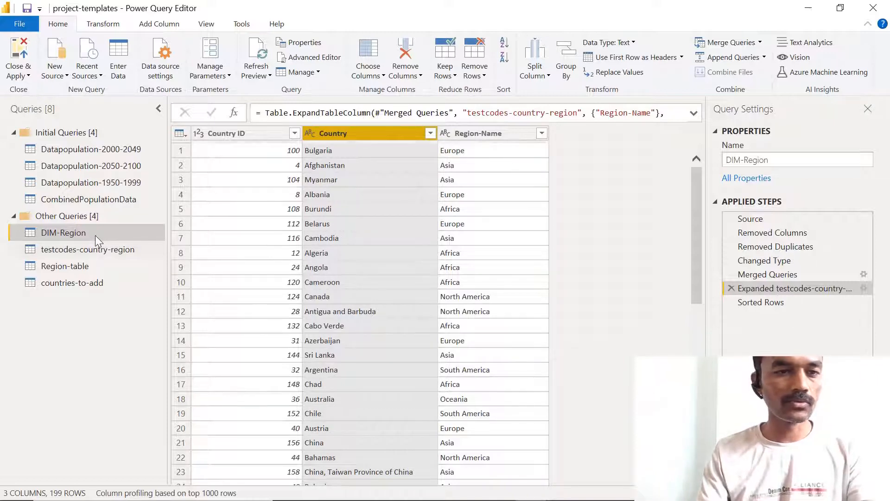
# Step: Exclude "Oceania (excluding Australia and New Zealand)" from the Country column of CombinedPopulationData and check the sorted rows in DIM-Region
pyautogui.doubleClick(65, 199)
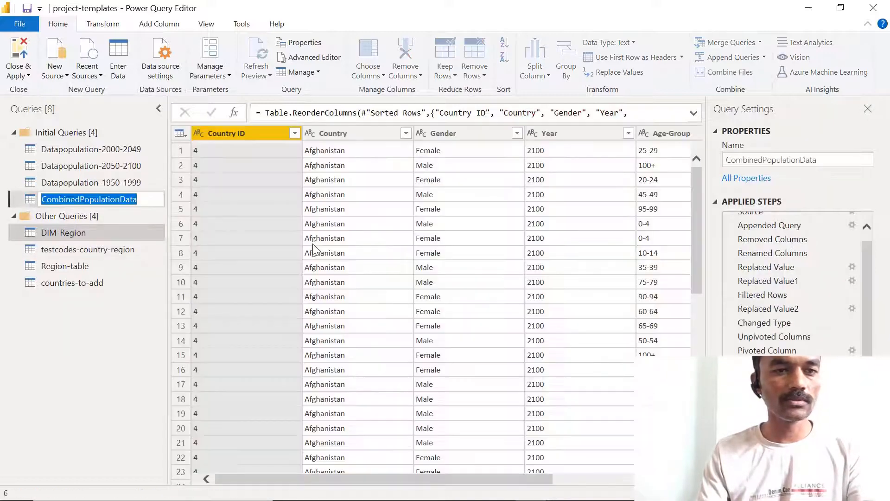
pyautogui.click(297, 477)
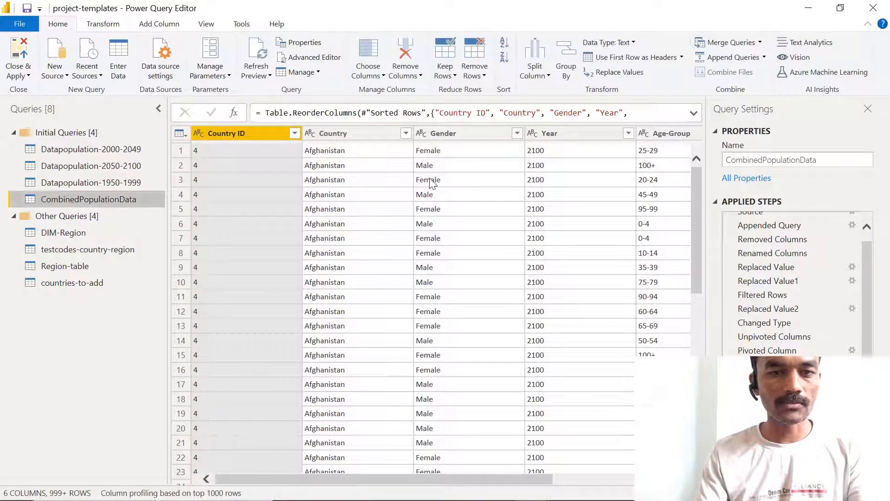
pyautogui.click(406, 133)
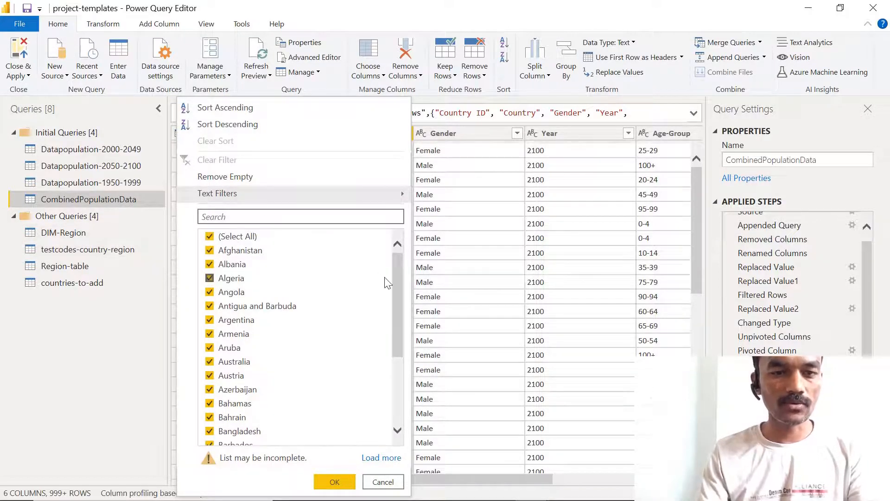
pyautogui.scroll(-4, 398, 318)
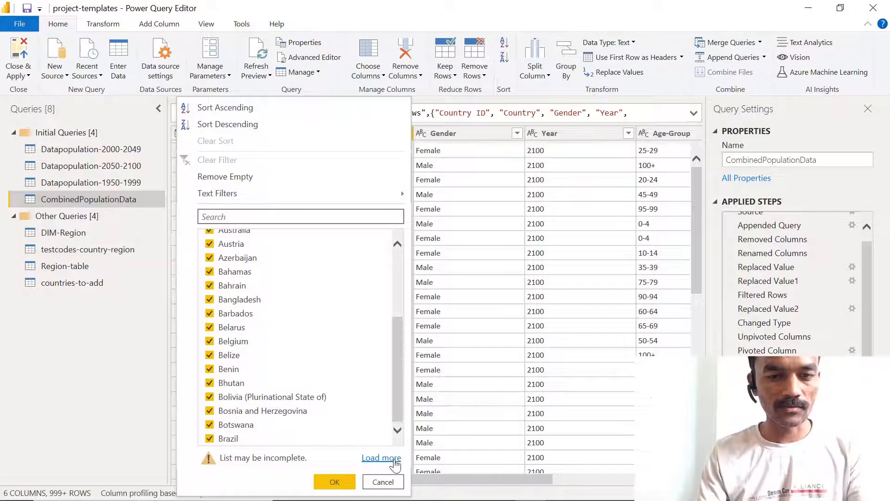
pyautogui.click(393, 459)
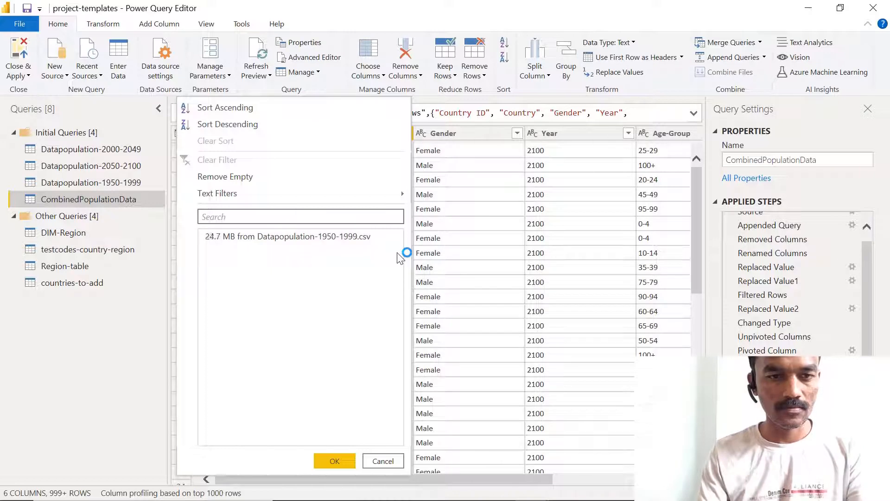
pyautogui.moveTo(398, 259); pyautogui.dragTo(382, 392)
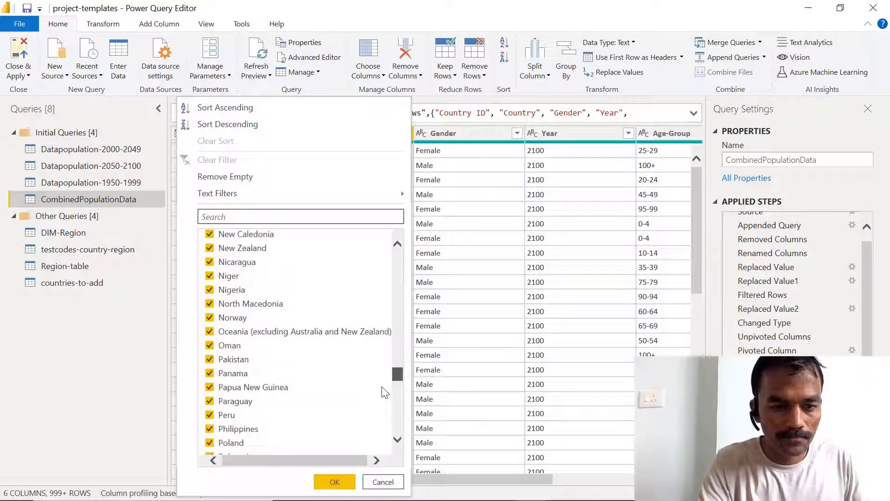
pyautogui.click(209, 332)
pyautogui.click(334, 482)
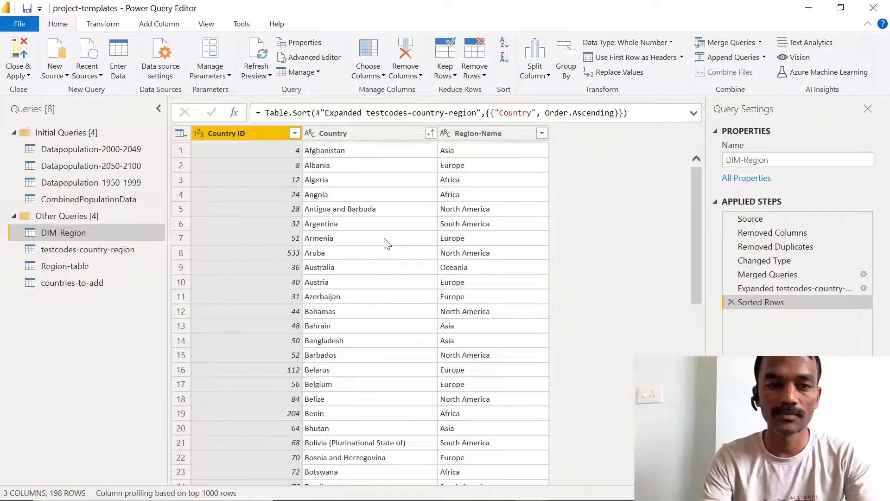
pyautogui.moveTo(695, 203); pyautogui.dragTo(705, 142)
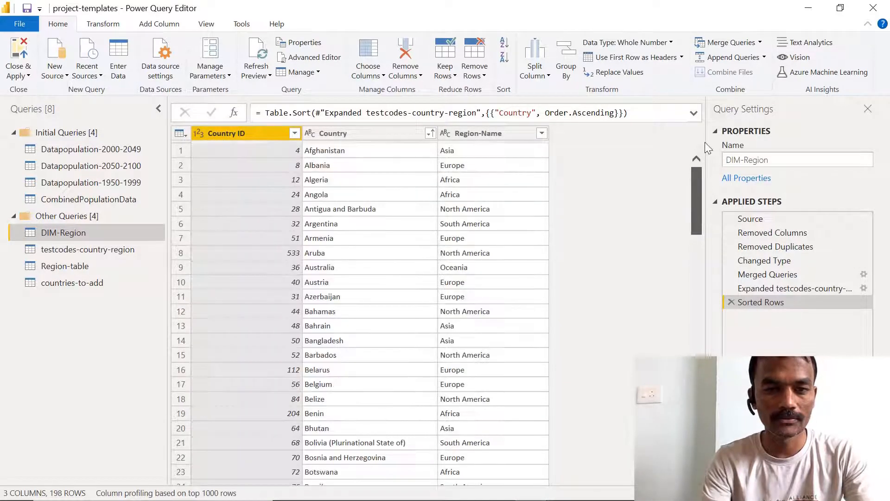